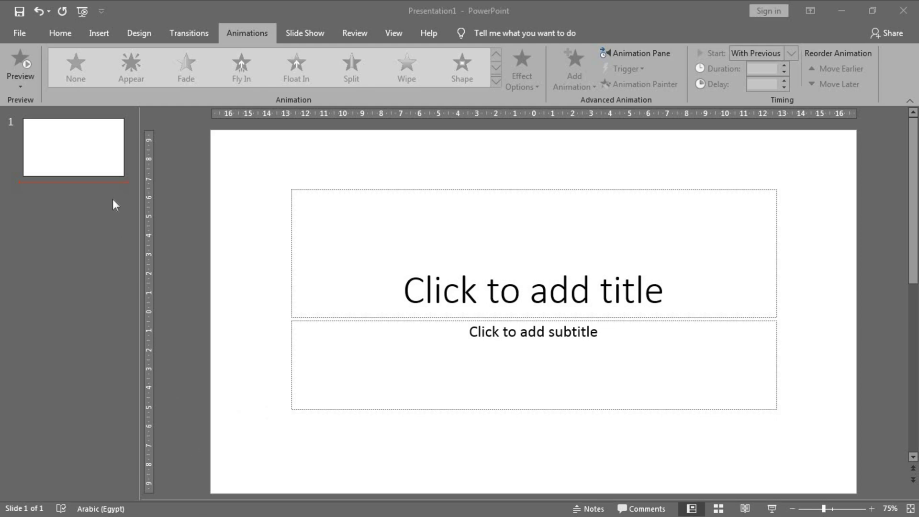
Step: Change slide 1 to the Blank layout
right_click(96, 160)
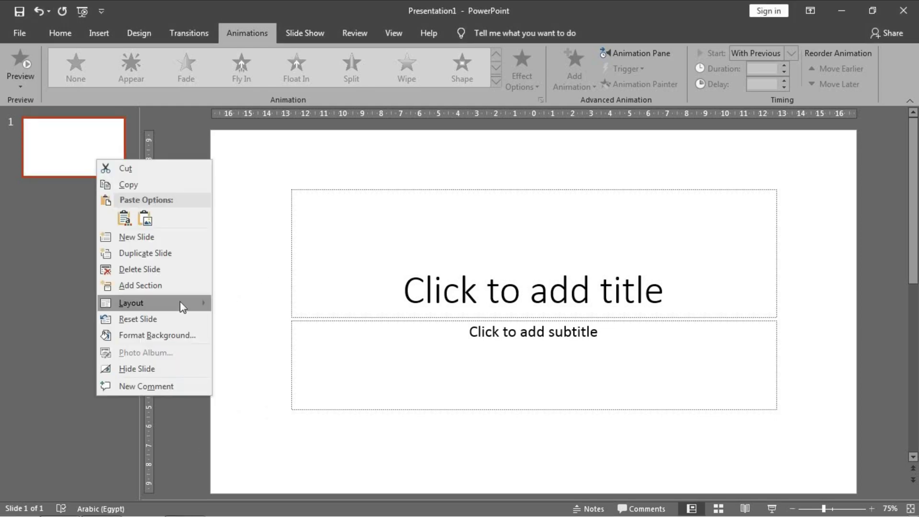
mouse_move(182, 306)
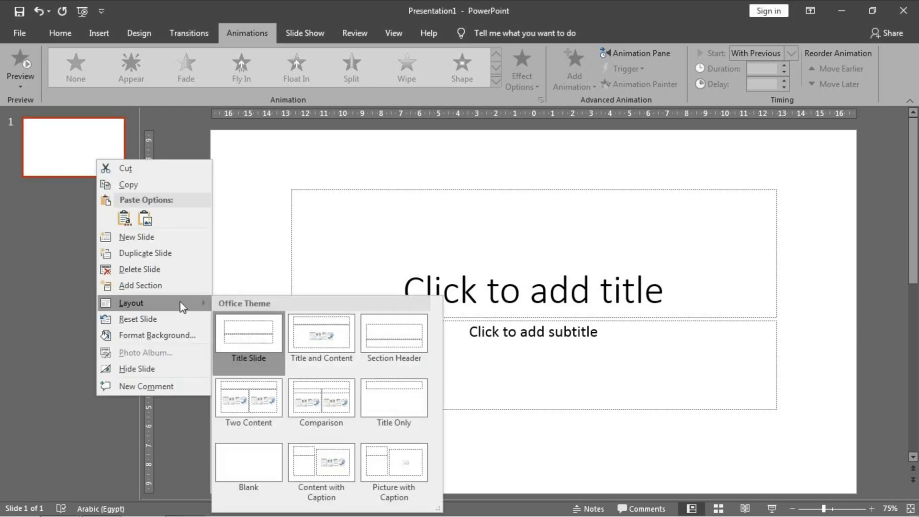
click(254, 460)
Step: Place the coffee-machine photo on the slide, widened to 16.26 cm and centred
click(61, 34)
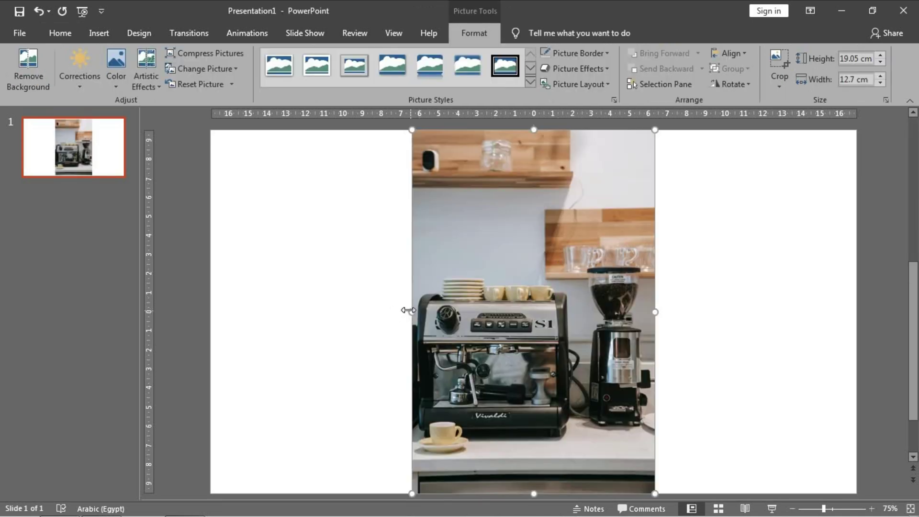
drag(344, 308, 344, 311)
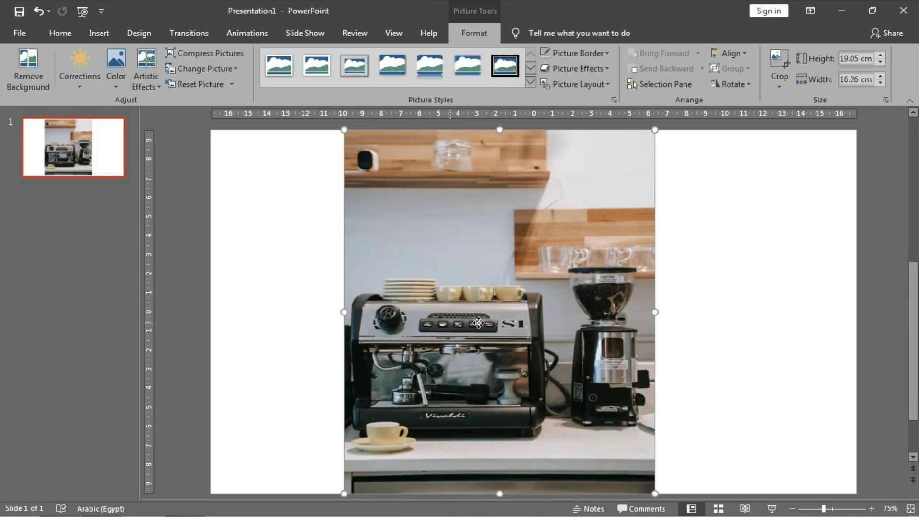
drag(450, 322, 487, 323)
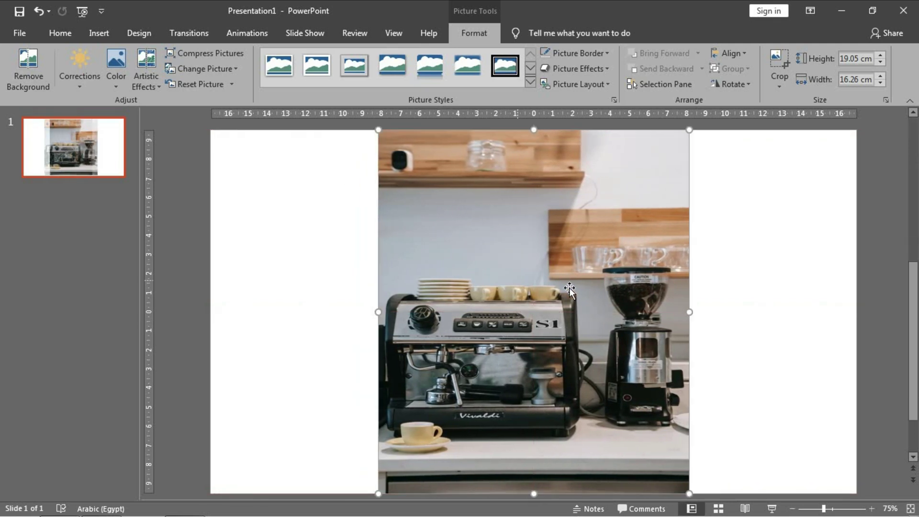
Step: Fill the slide background with a light grey radial gradient behind the coffee-machine photo
right_click(781, 233)
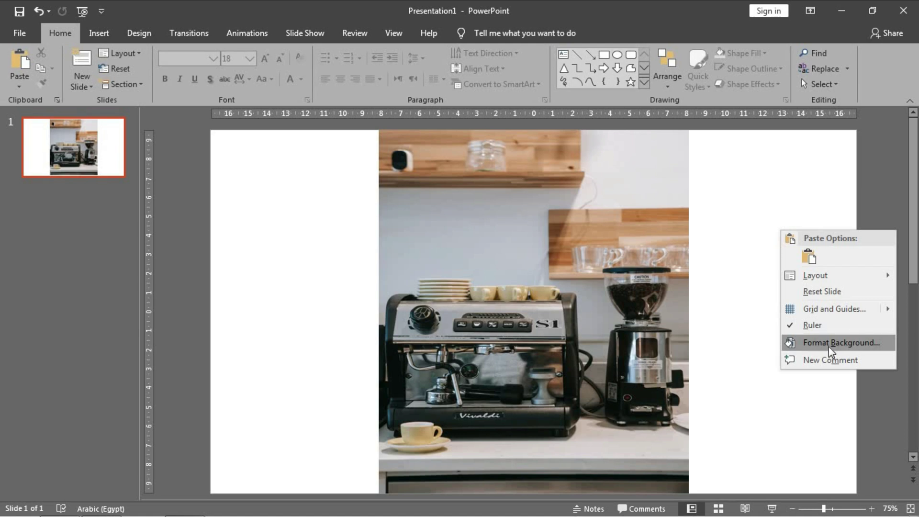
click(831, 343)
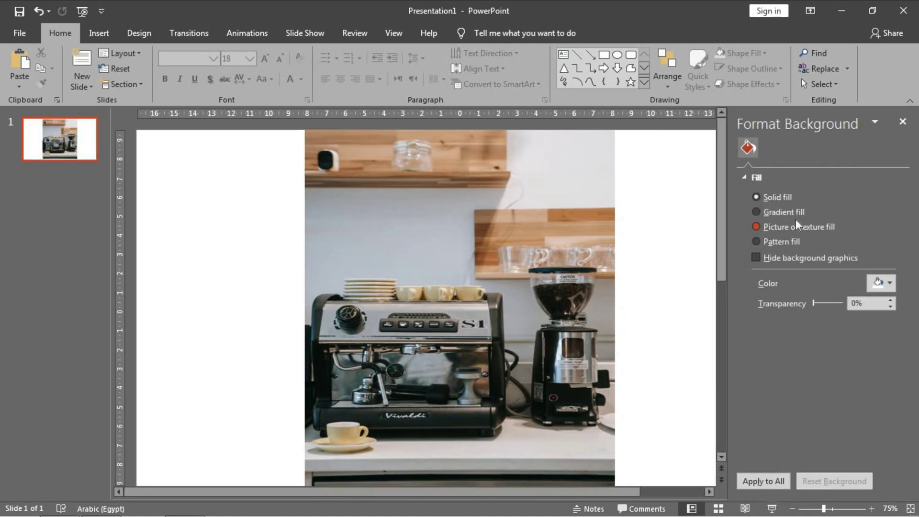
click(797, 213)
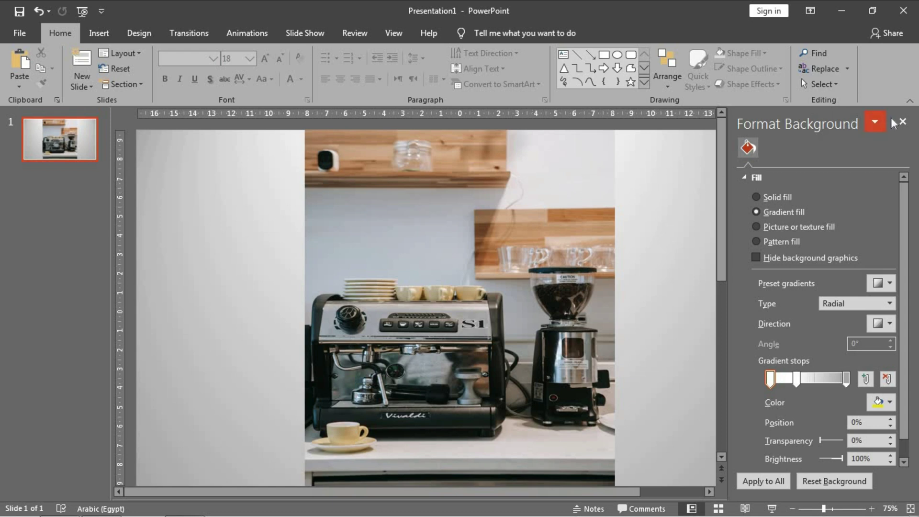
click(903, 122)
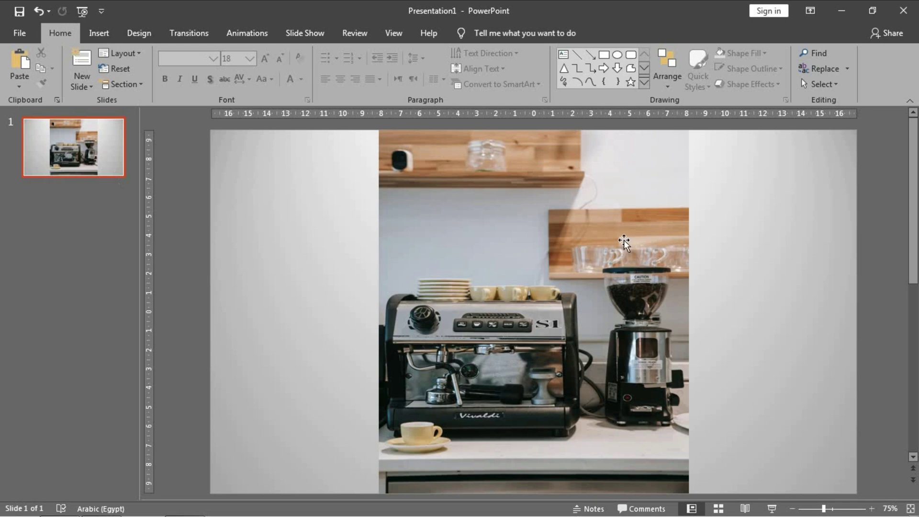
click(580, 258)
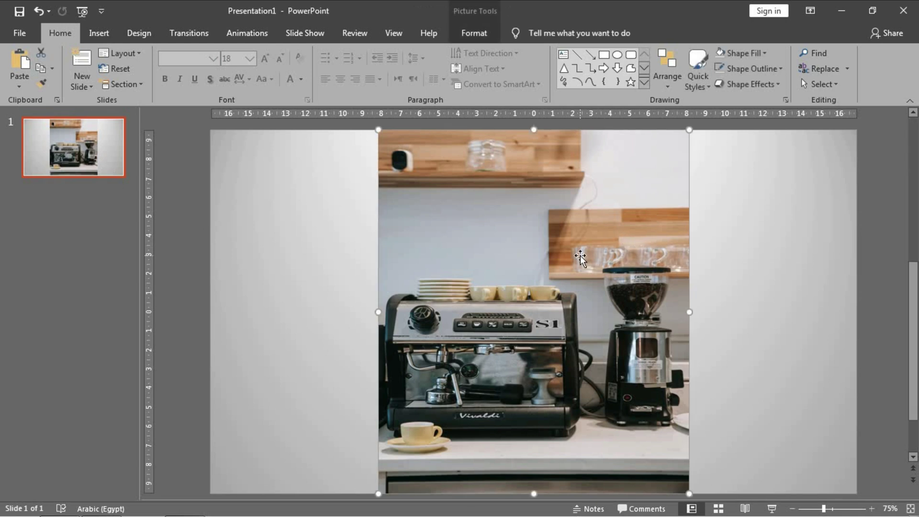
Step: Duplicate the coffee-machine photo, park the copy left of the slide, and recentre the original
key(Right)
key(Right)
key(Right)
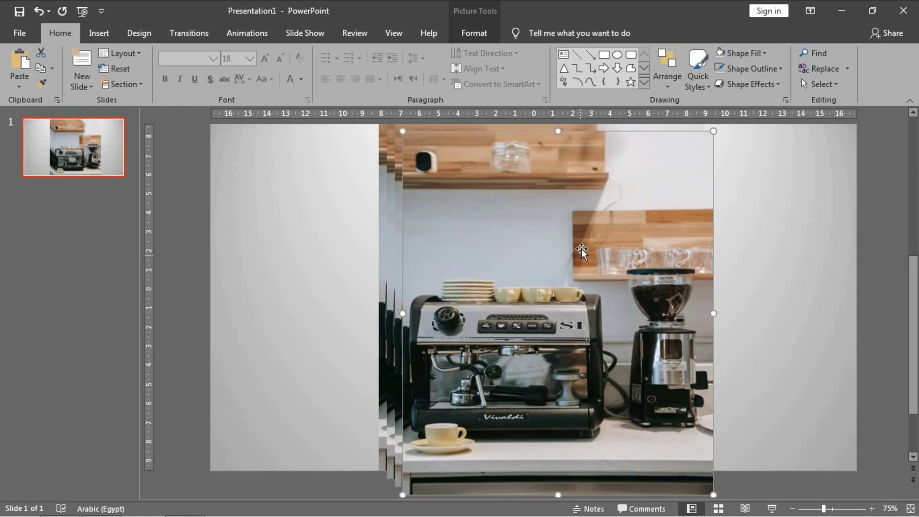
key(Right)
key(Down)
drag(458, 332, 311, 259)
scroll(439, 306, down, 5)
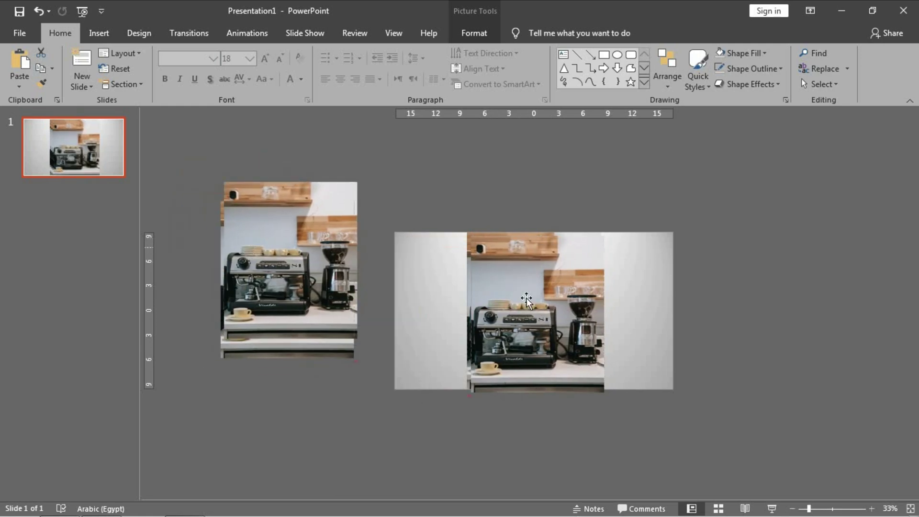
click(598, 311)
scroll(597, 311, up, 2)
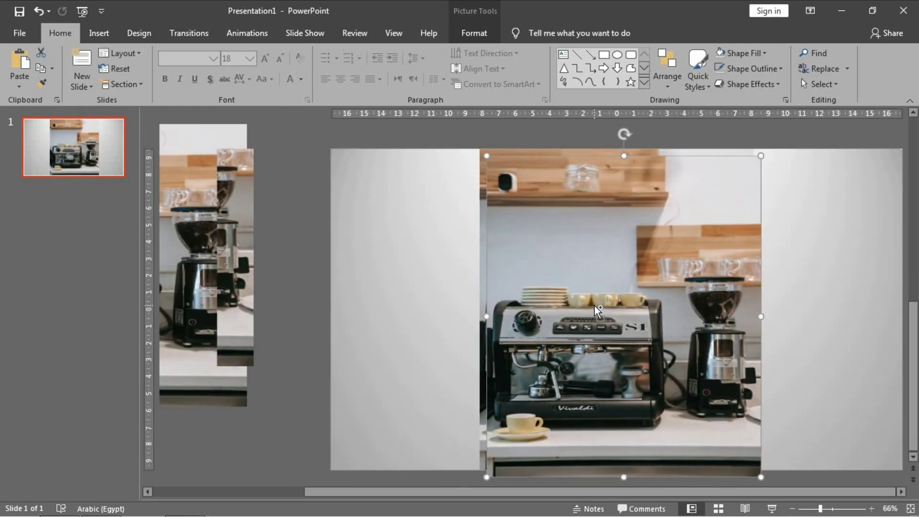
drag(605, 346, 615, 354)
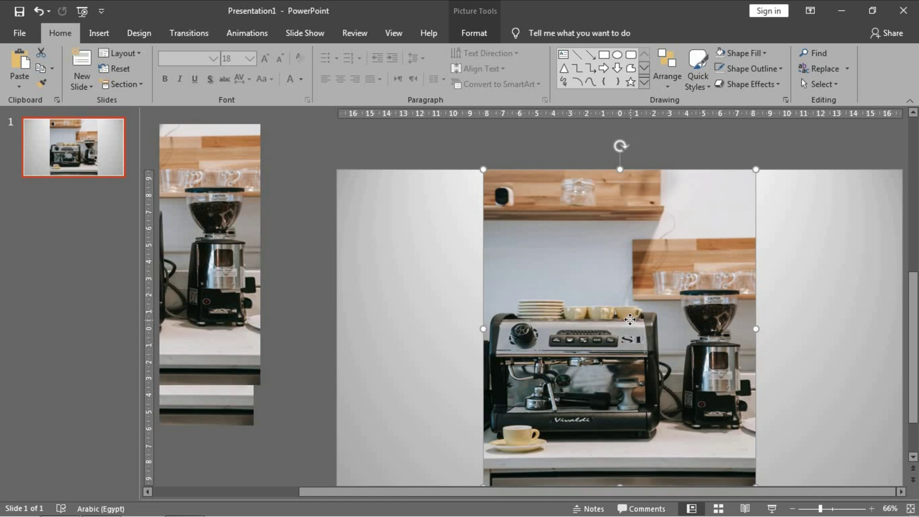
Step: Crop a photo copy tightly around the machine's round top knob
double_click(637, 274)
click(776, 63)
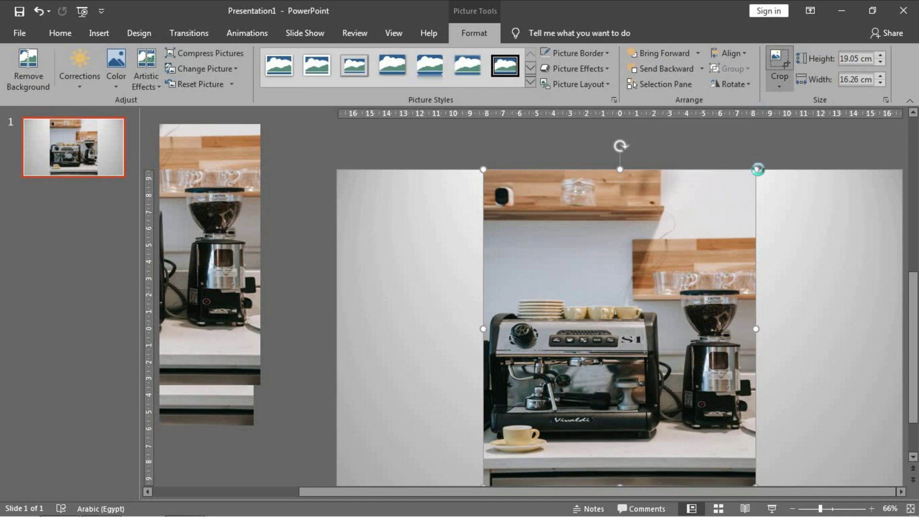
drag(745, 173, 541, 319)
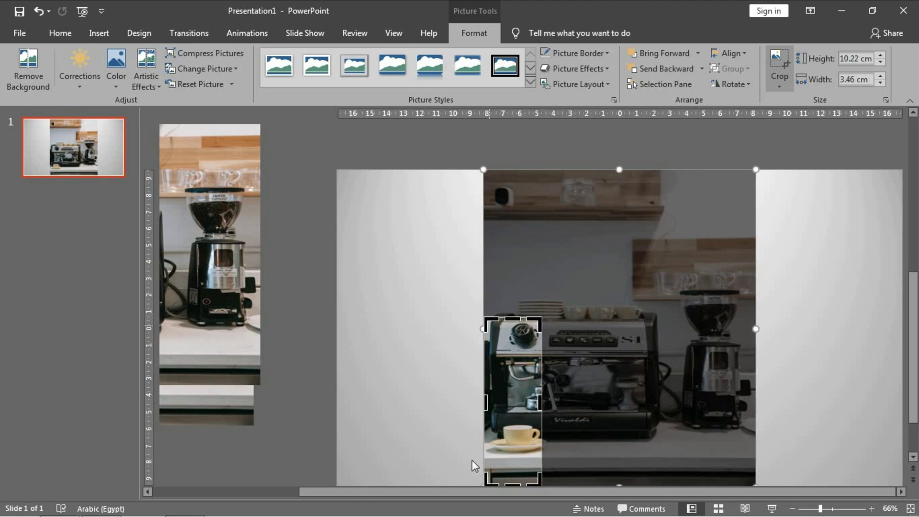
key(Escape)
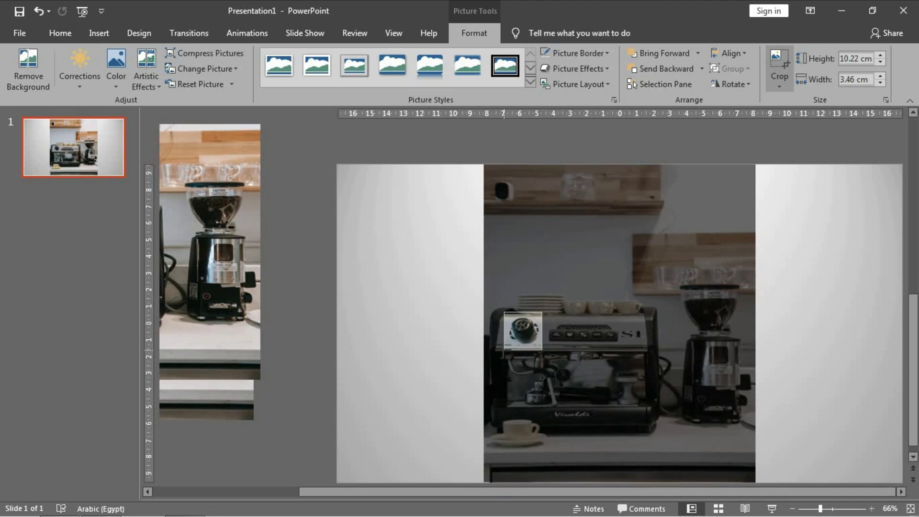
click(507, 345)
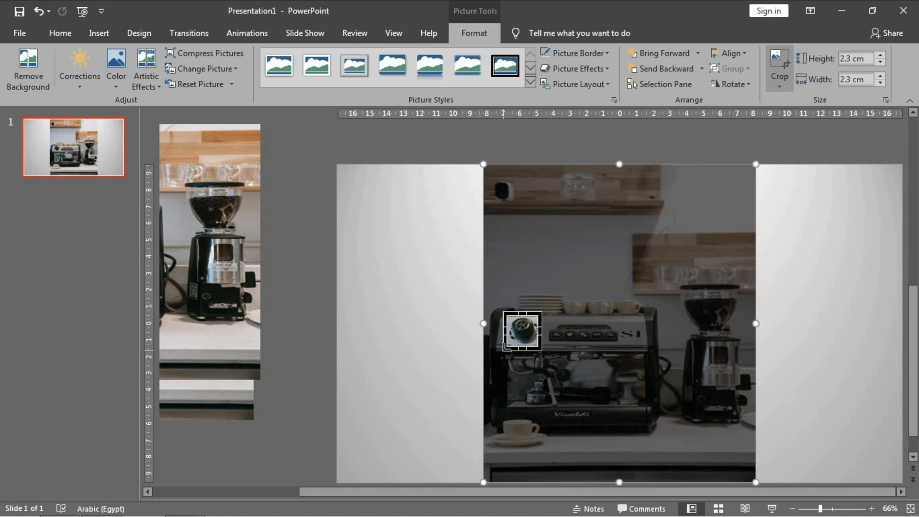
click(779, 57)
Step: Enlarge the knob close-up to 8.12 cm, apply Beveled Oval, Black, and move it left
scroll(507, 326, up, 1)
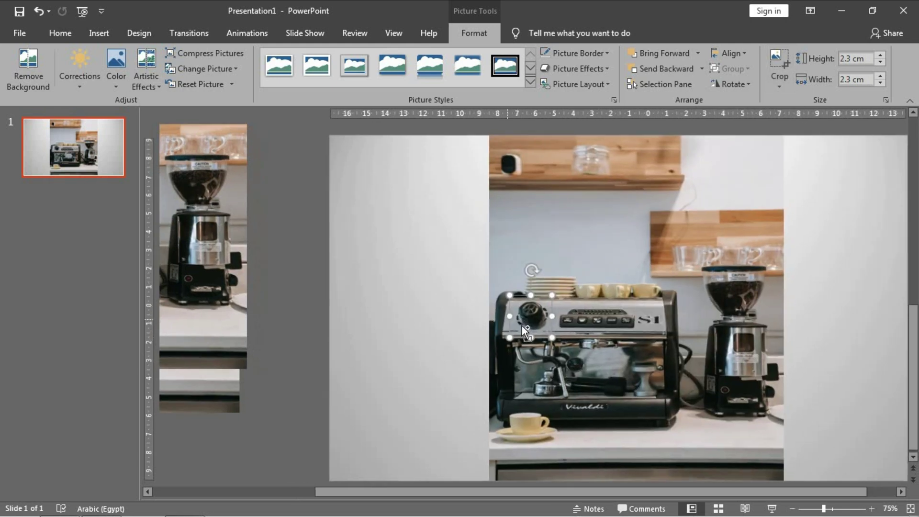
scroll(521, 326, up, 1)
drag(560, 276, 682, 205)
scroll(637, 231, down, 2)
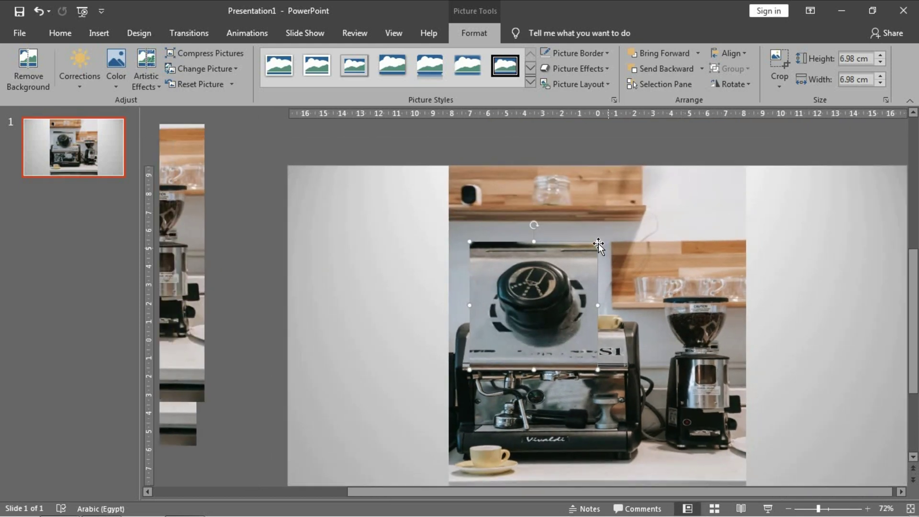
drag(598, 243, 619, 221)
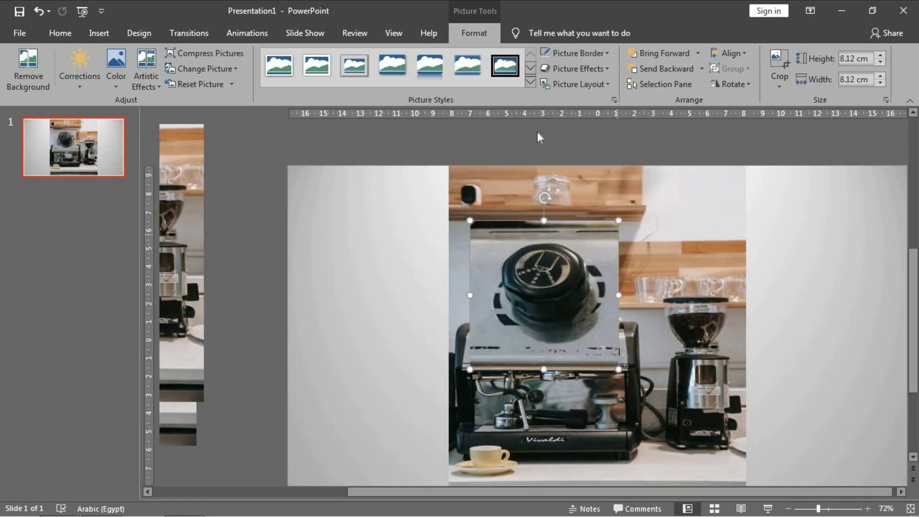
click(531, 83)
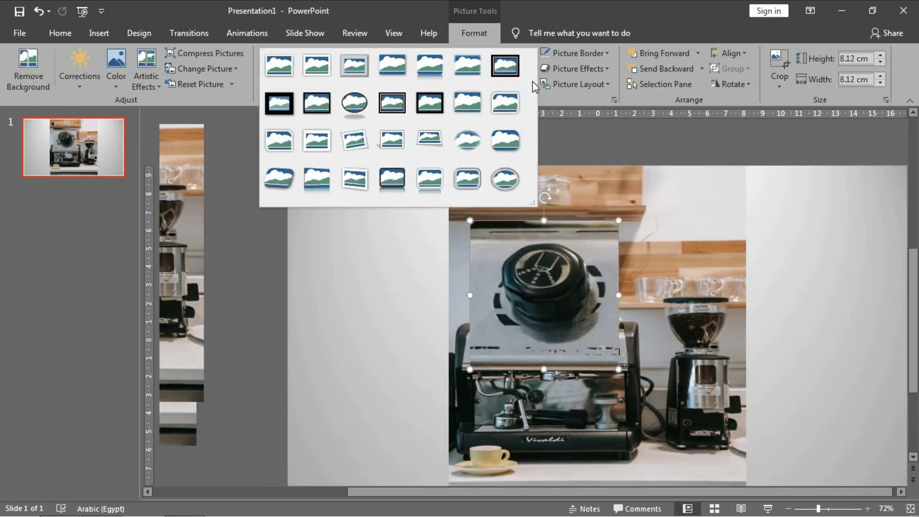
click(353, 104)
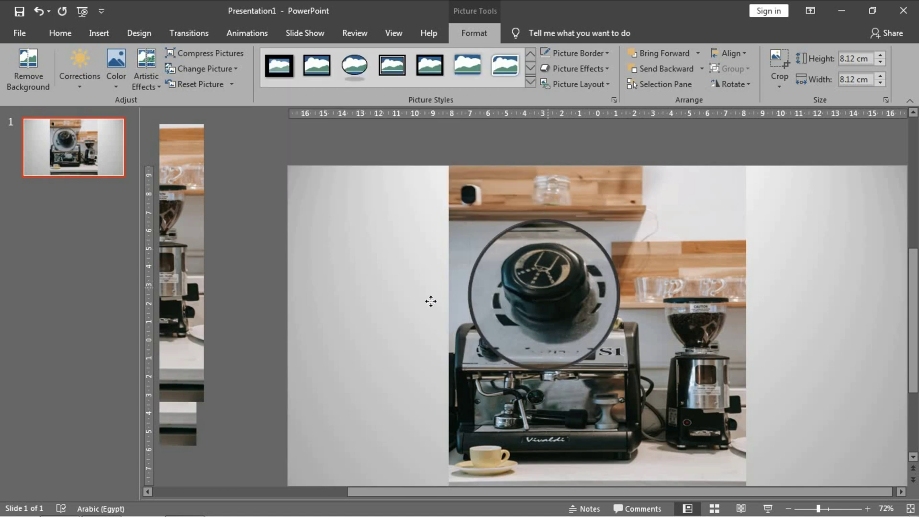
drag(545, 268, 480, 302)
Step: Bring a photo copy onto the slide and crop it to the brew head, 4.3 by 4.42 cm
click(747, 305)
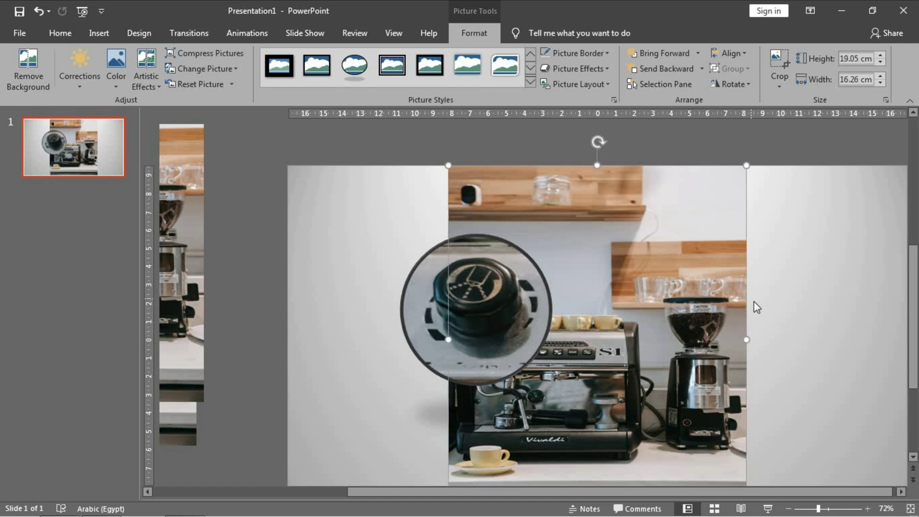
click(188, 250)
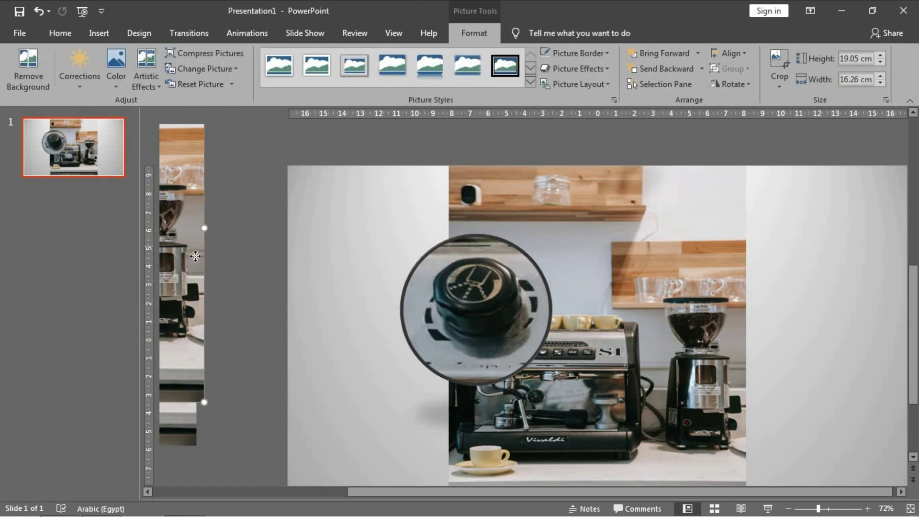
drag(613, 339, 727, 354)
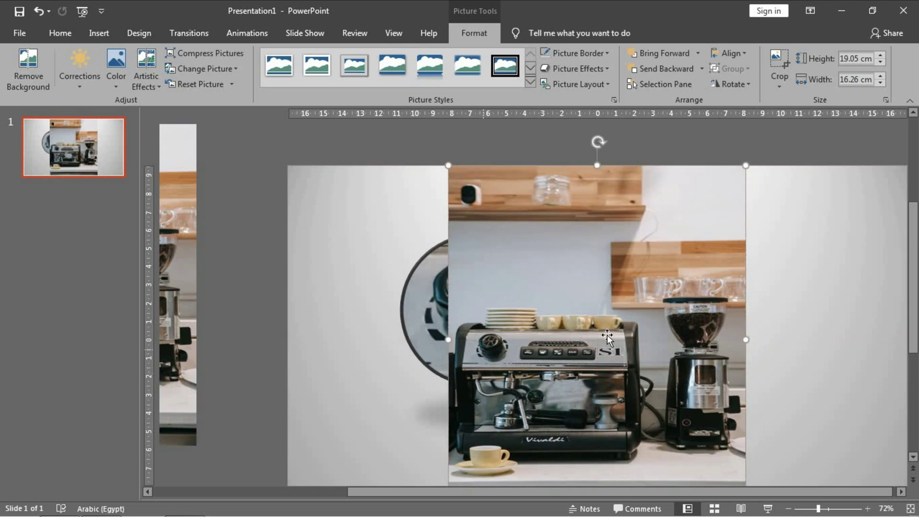
click(782, 58)
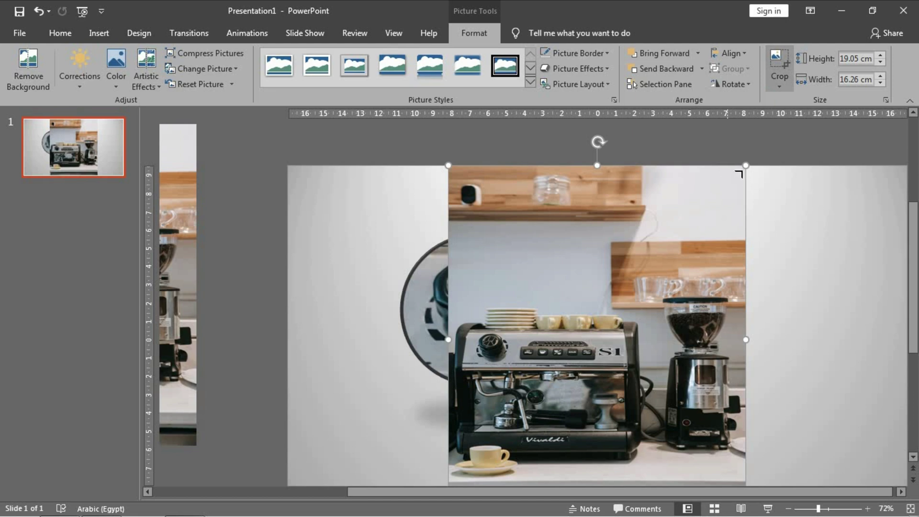
drag(741, 169, 541, 366)
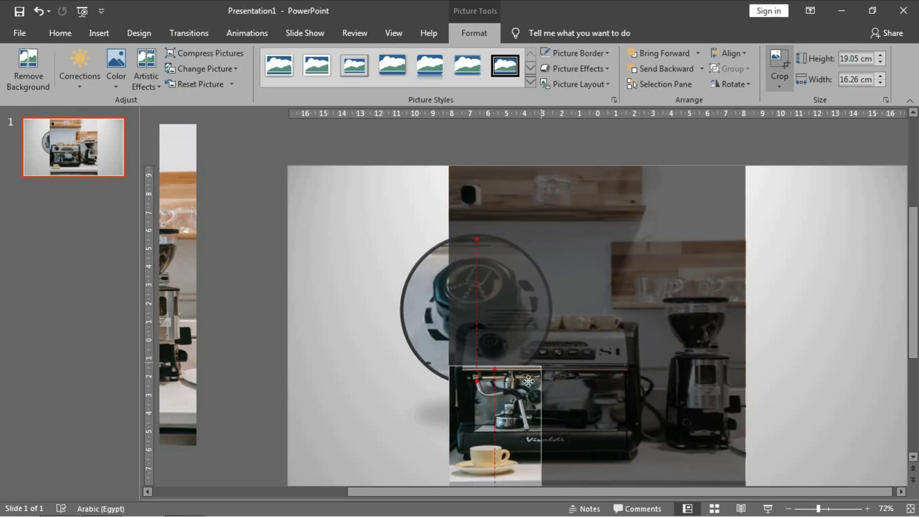
scroll(455, 443, down, 2)
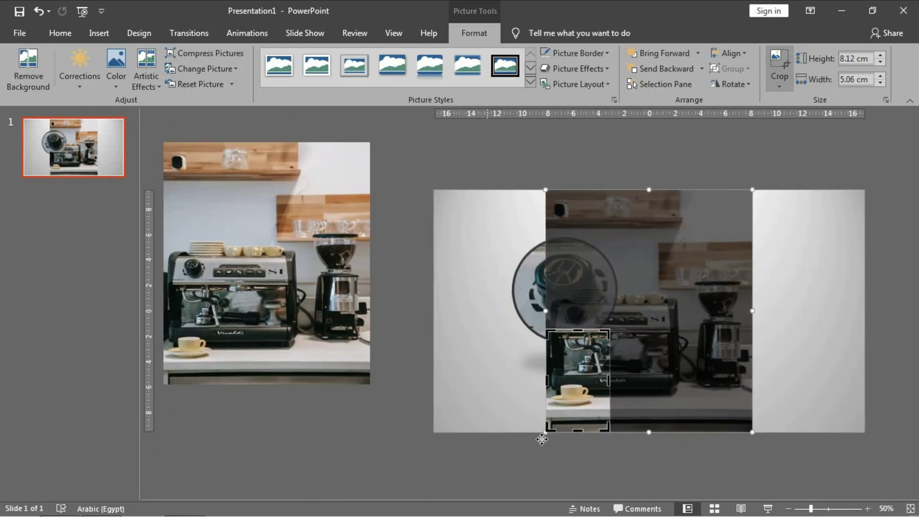
drag(544, 430, 553, 378)
drag(633, 367, 633, 367)
scroll(633, 366, up, 2)
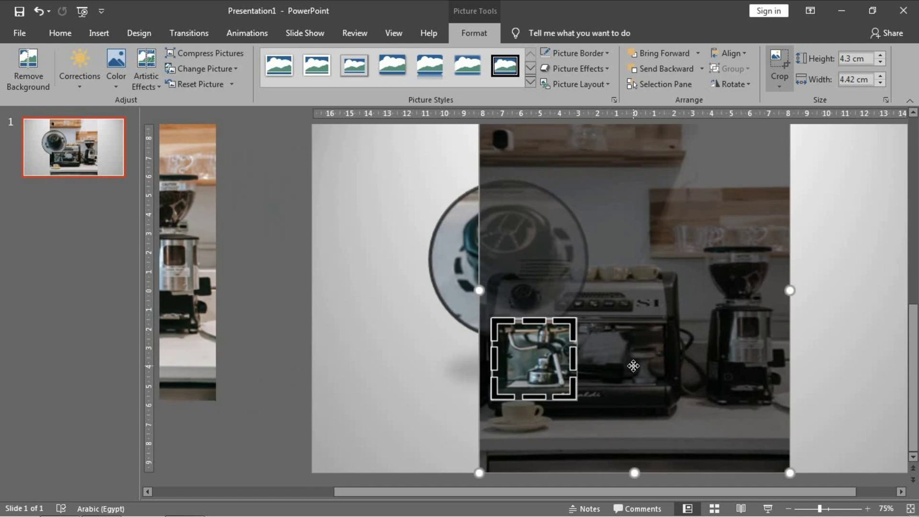
scroll(588, 373, up, 1)
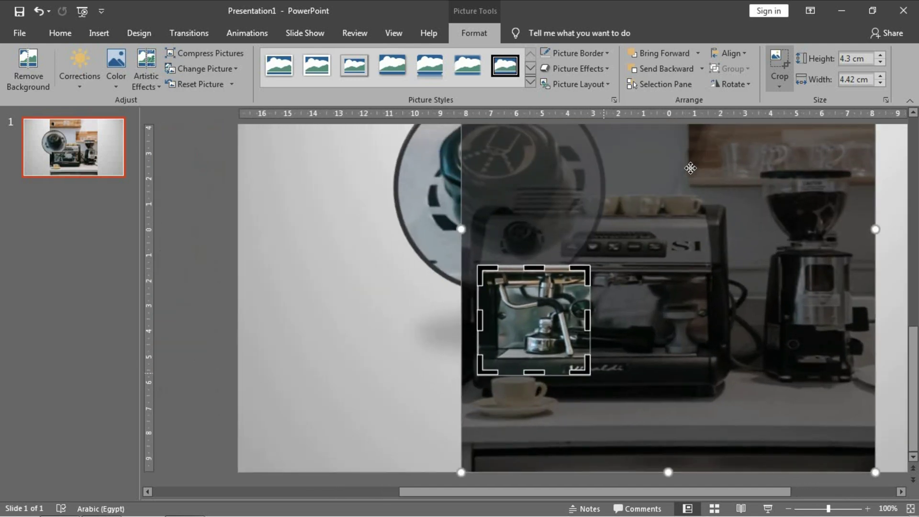
click(779, 58)
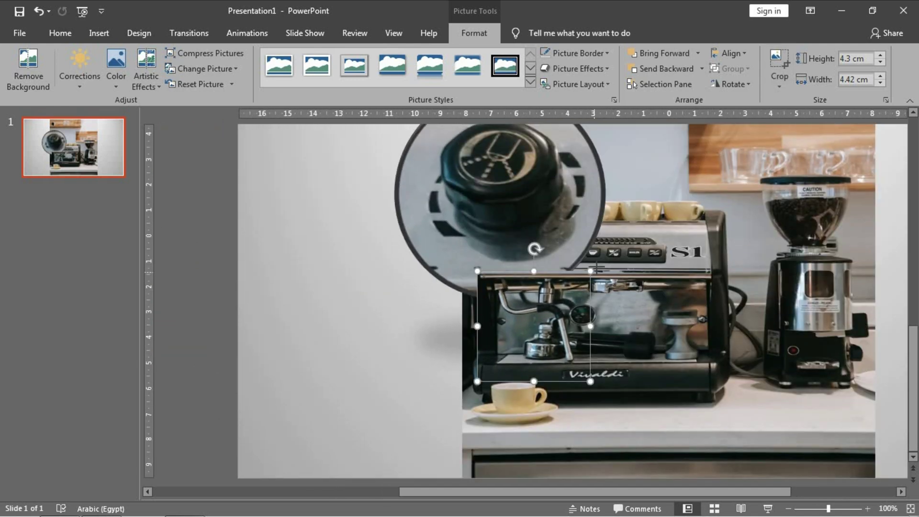
Step: Enlarge the brew-head close-up to about 9.4 by 9.7 cm, apply the oval style, move it left
drag(593, 270, 723, 142)
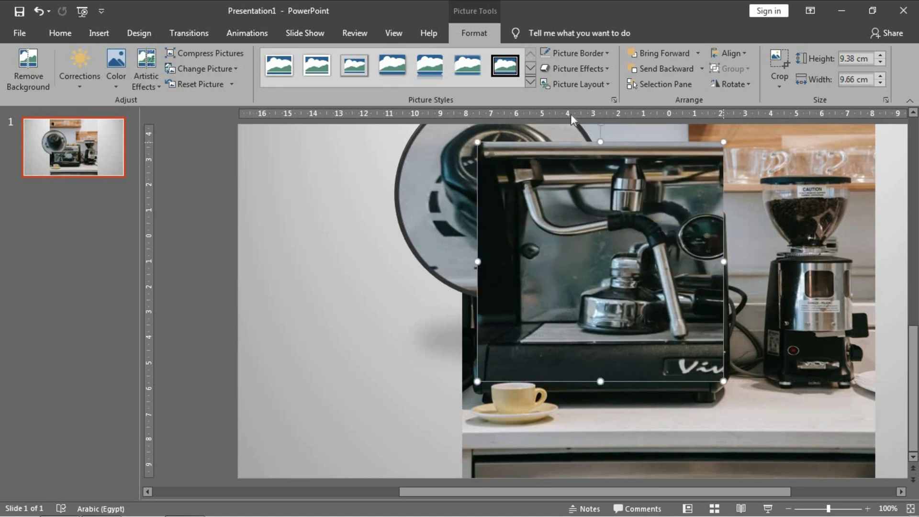
click(529, 83)
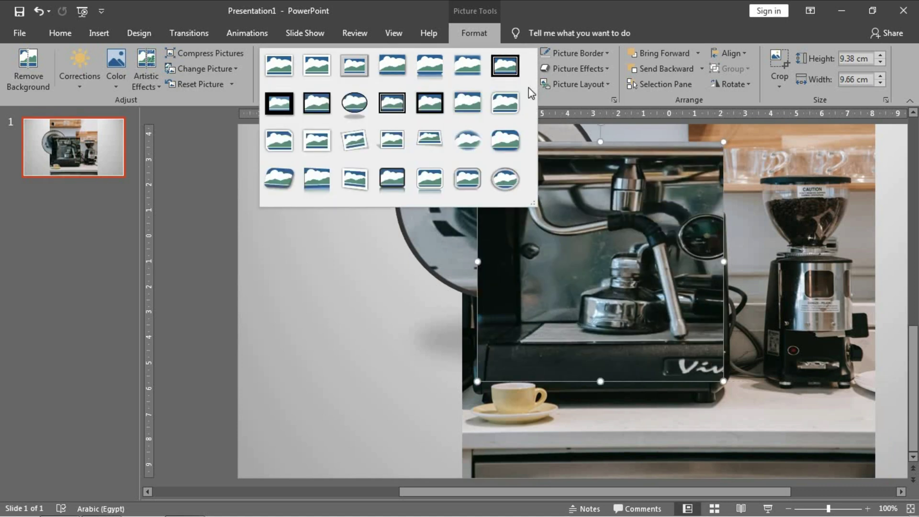
click(355, 113)
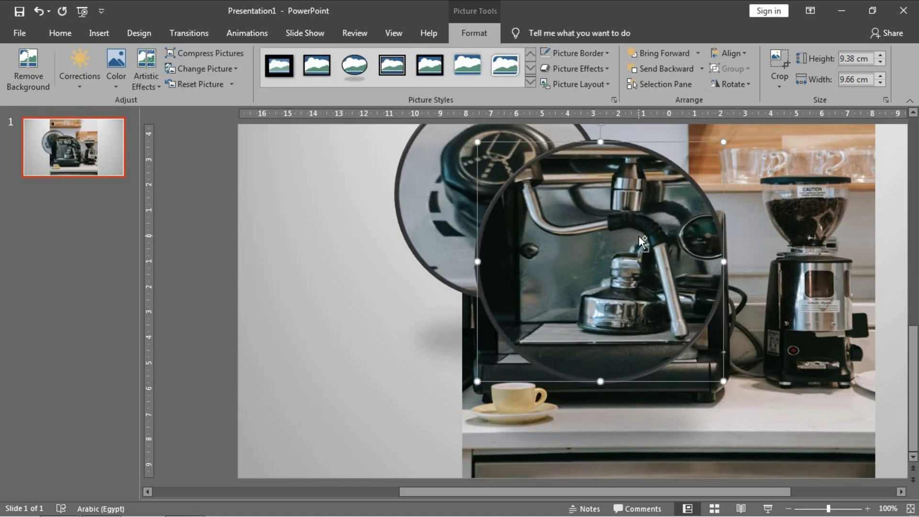
drag(638, 235, 560, 291)
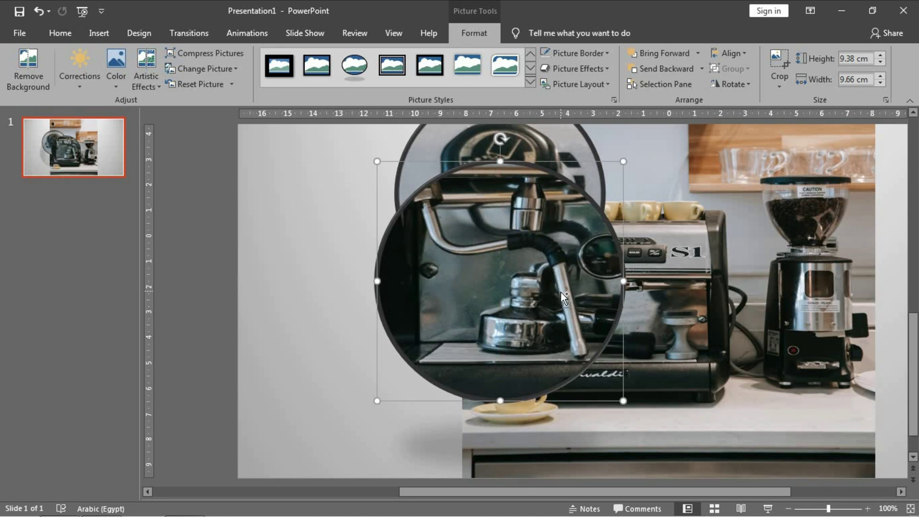
scroll(560, 292, down, 4)
Step: Move the grinder picture onto the slide's right side and crop it to the bean hopper
click(223, 288)
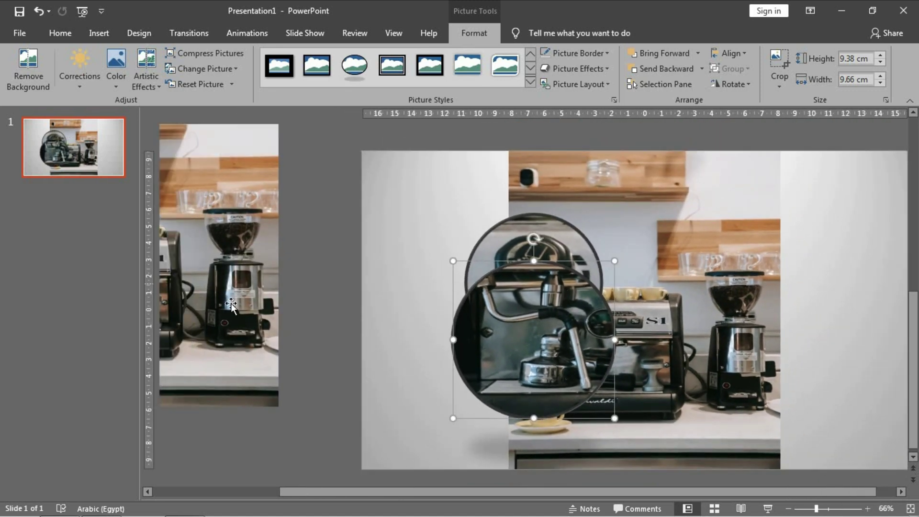
drag(231, 303, 723, 353)
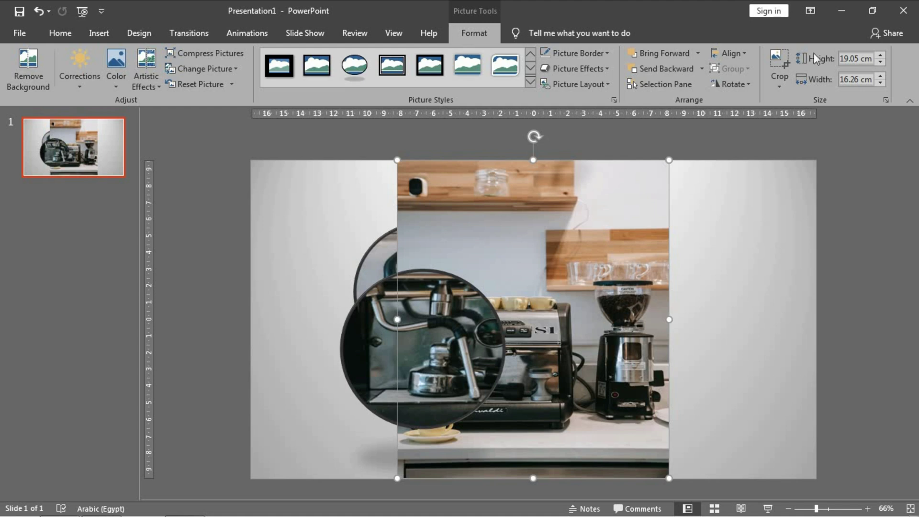
click(779, 63)
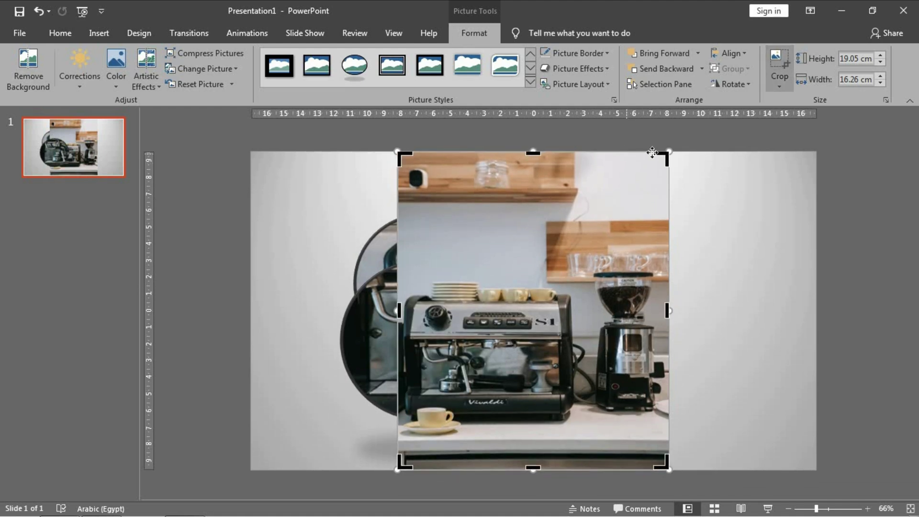
drag(664, 158, 658, 262)
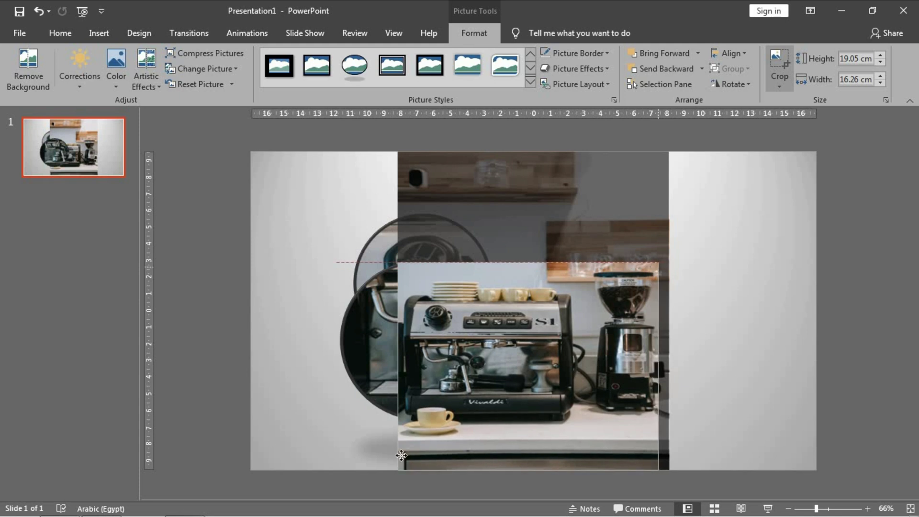
drag(401, 465, 584, 325)
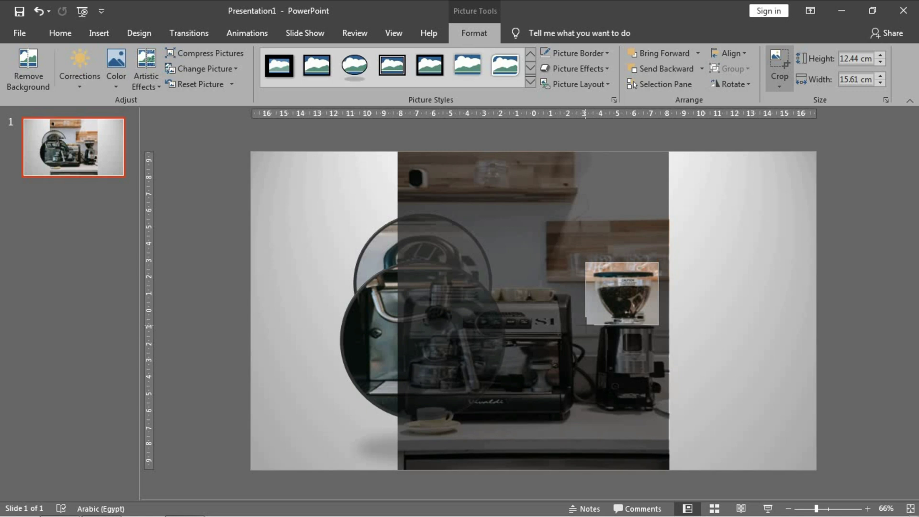
click(779, 62)
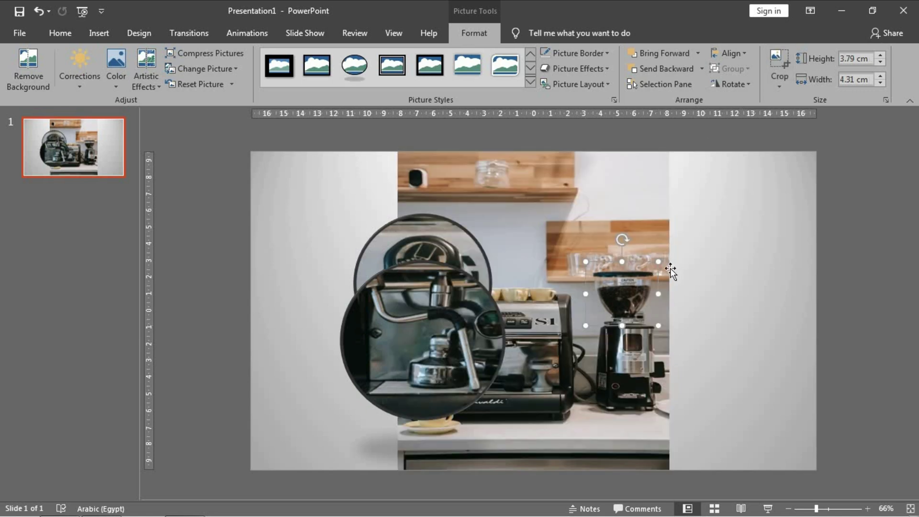
Step: Enlarge the hopper close-up to about 8.5 by 9.7 cm, apply the oval style, place it over the grinder
drag(697, 227, 748, 183)
click(357, 78)
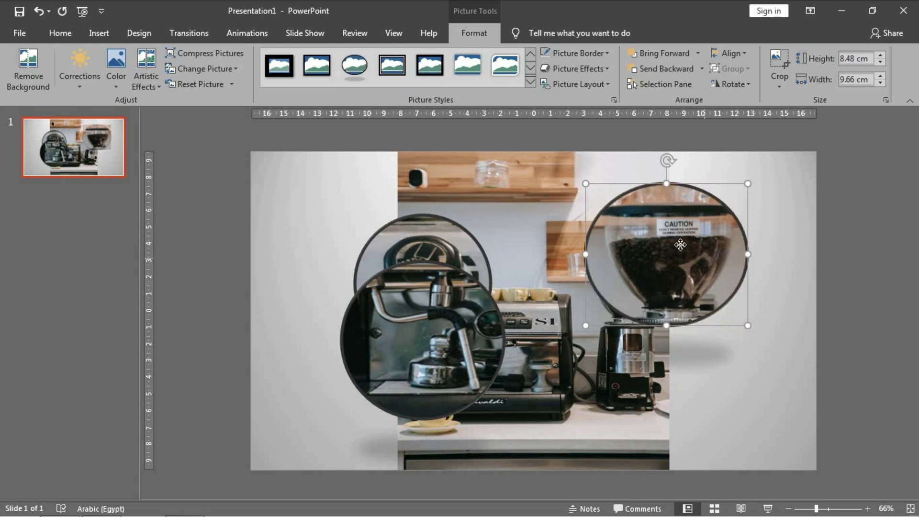
drag(670, 213, 633, 248)
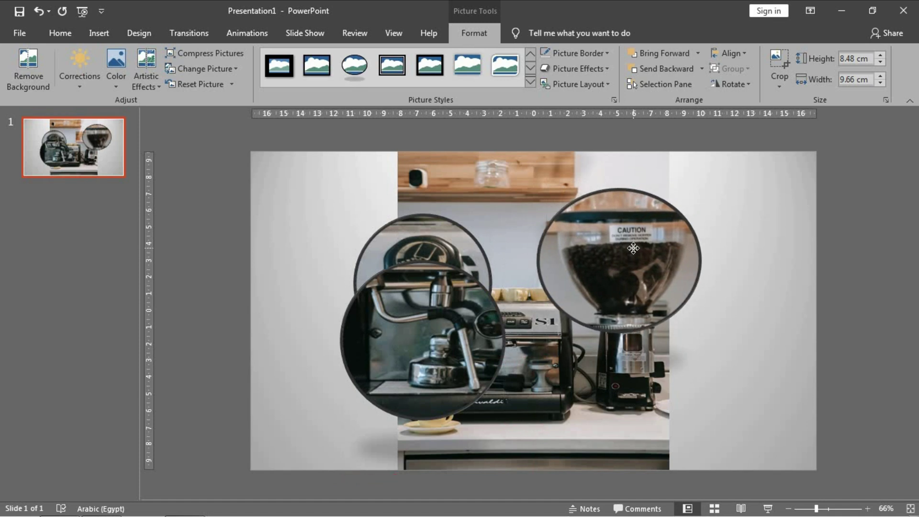
click(750, 260)
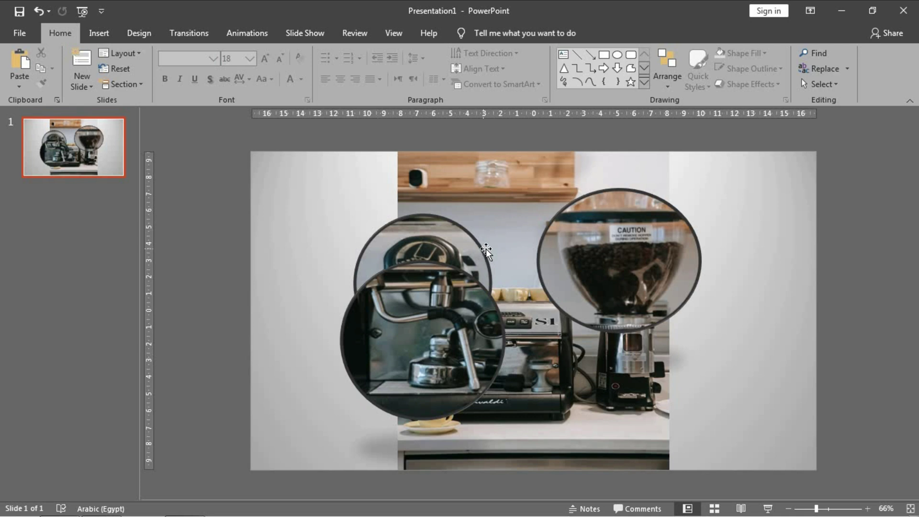
Step: Draw a blue circle and copy it into the grinder, lower-left and upper-left callouts
click(617, 56)
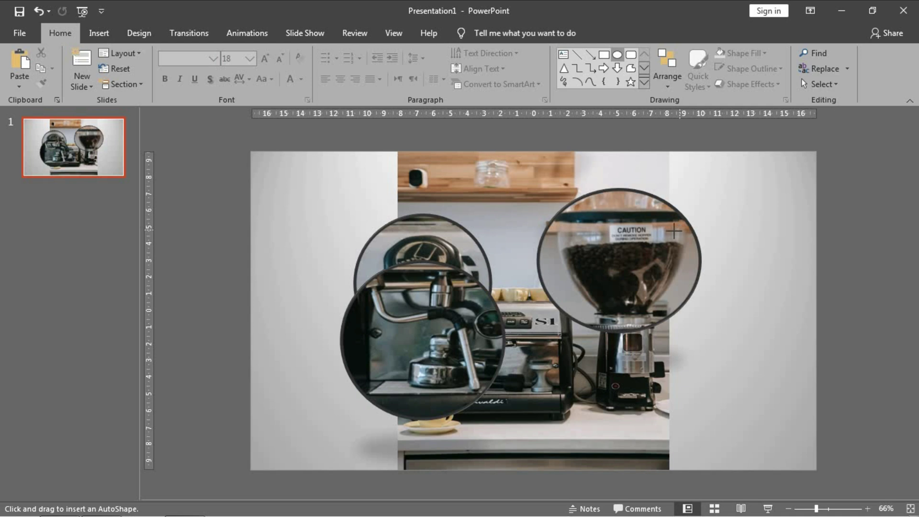
drag(673, 232, 584, 308)
mouse_move(636, 270)
mouse_down()
mouse_move(619, 262)
mouse_move(423, 353)
mouse_up()
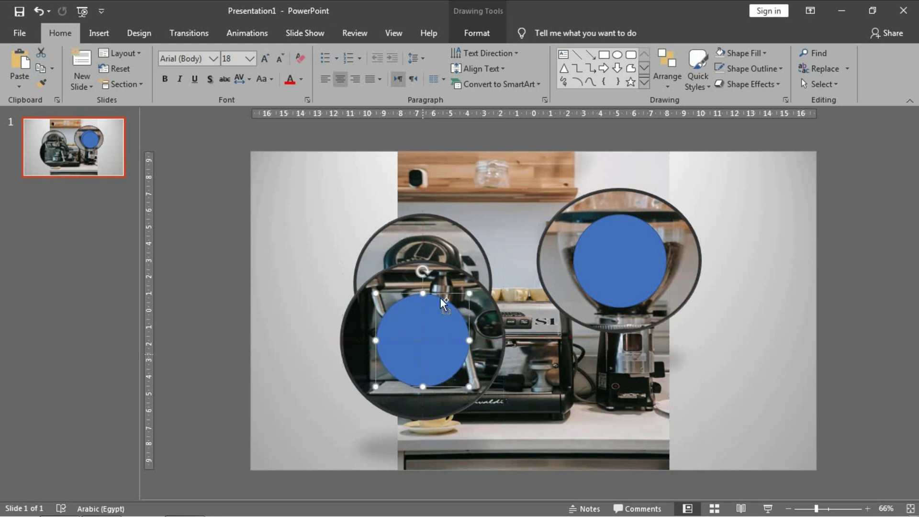
key(ctrl+d)
drag(262, 420, 471, 231)
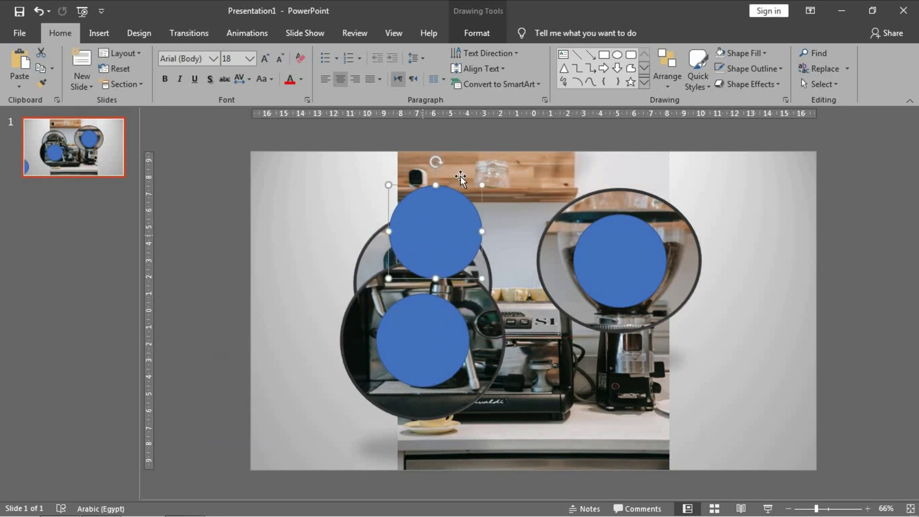
Step: Shrink each blue circle and position it inside its callout
drag(481, 187, 446, 221)
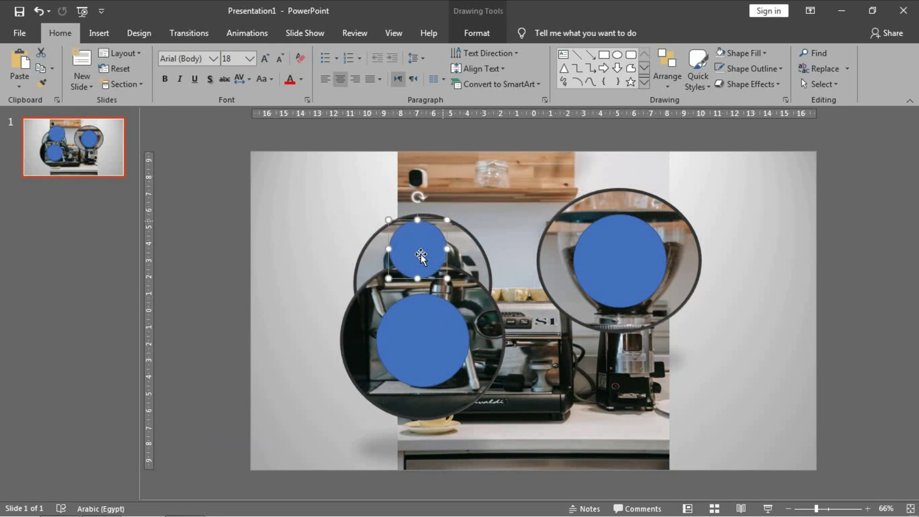
drag(420, 256, 439, 329)
click(425, 371)
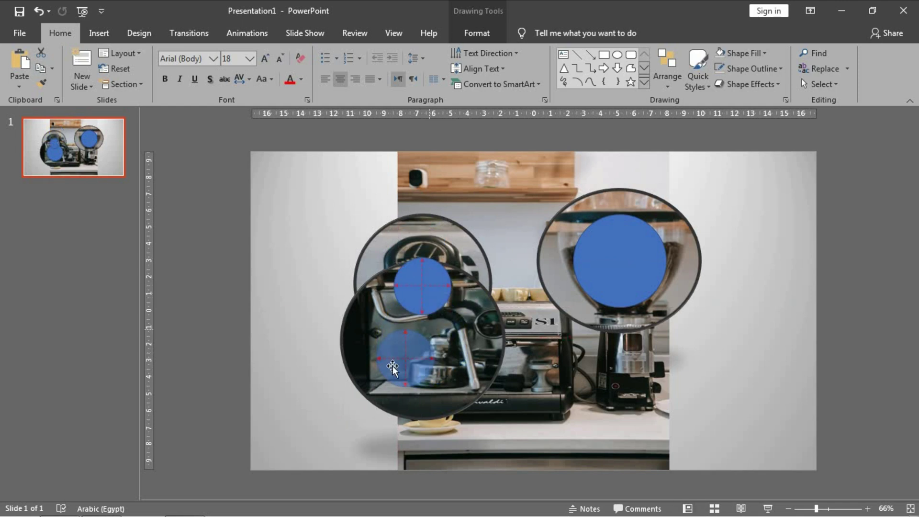
drag(412, 364, 449, 372)
click(452, 126)
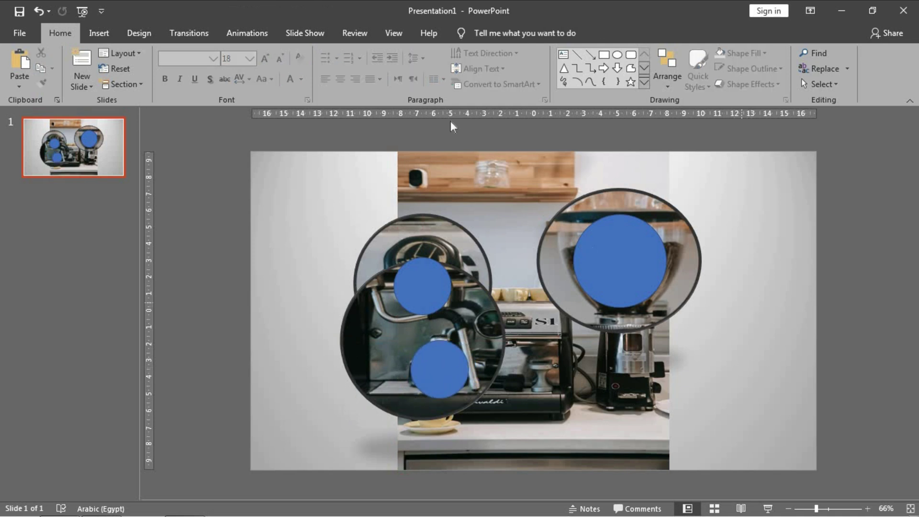
click(631, 279)
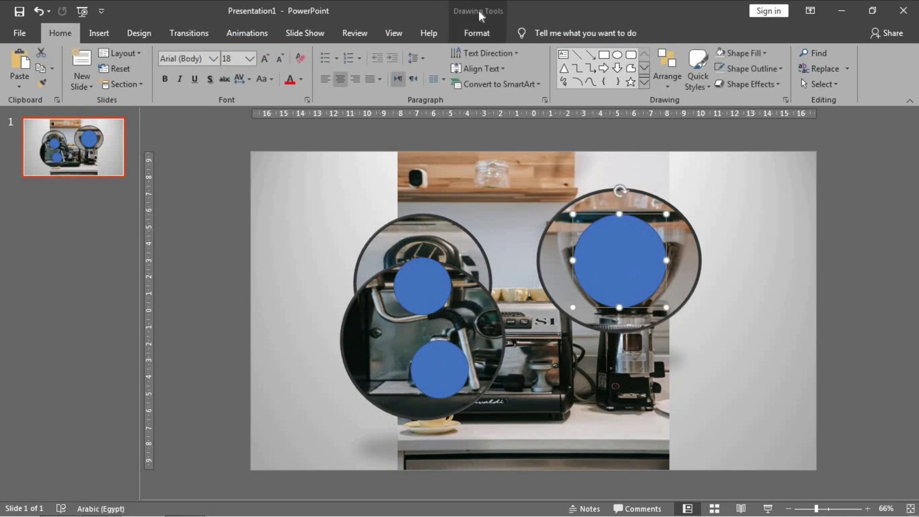
drag(632, 241, 631, 245)
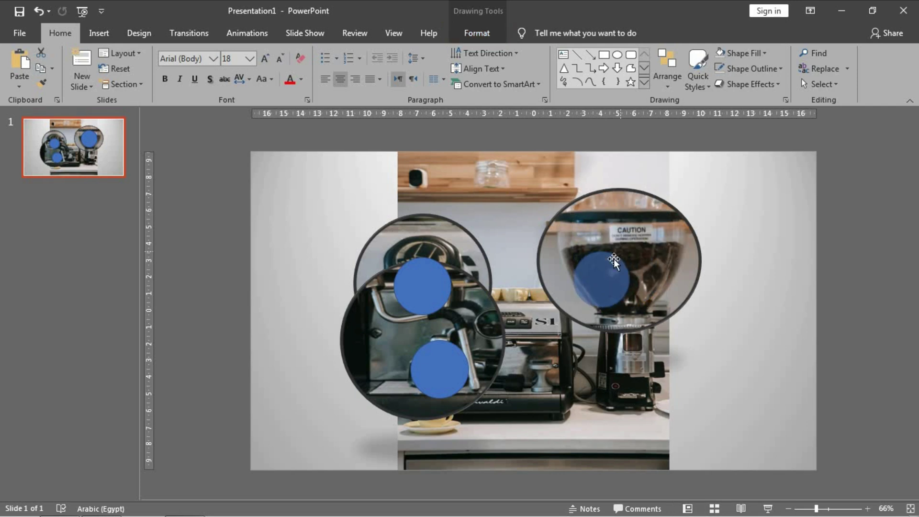
drag(598, 277, 626, 290)
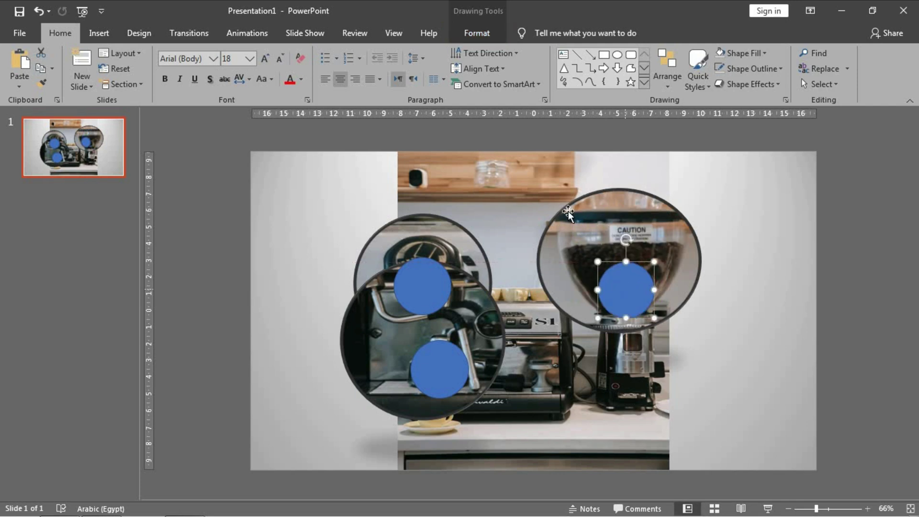
Step: Rename the three trigger circles 1, 2 and 3 in the Selection pane
click(484, 34)
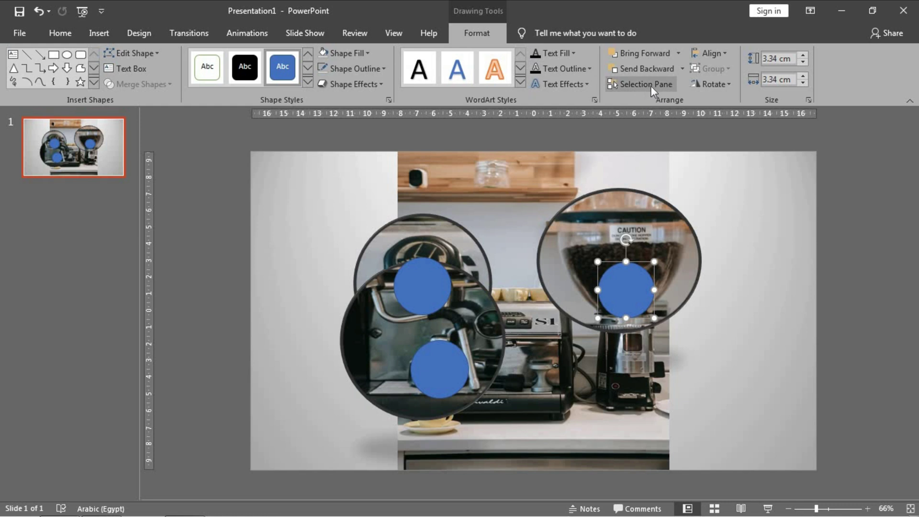
click(650, 85)
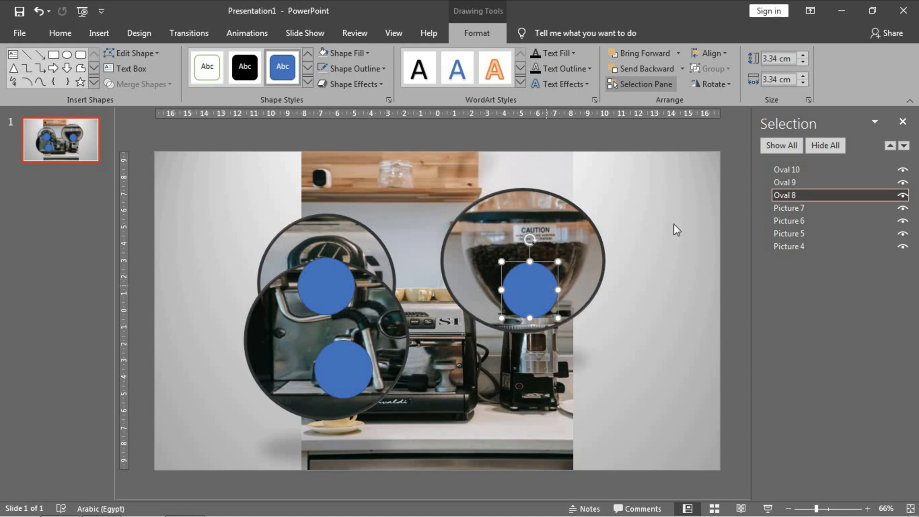
double_click(803, 196)
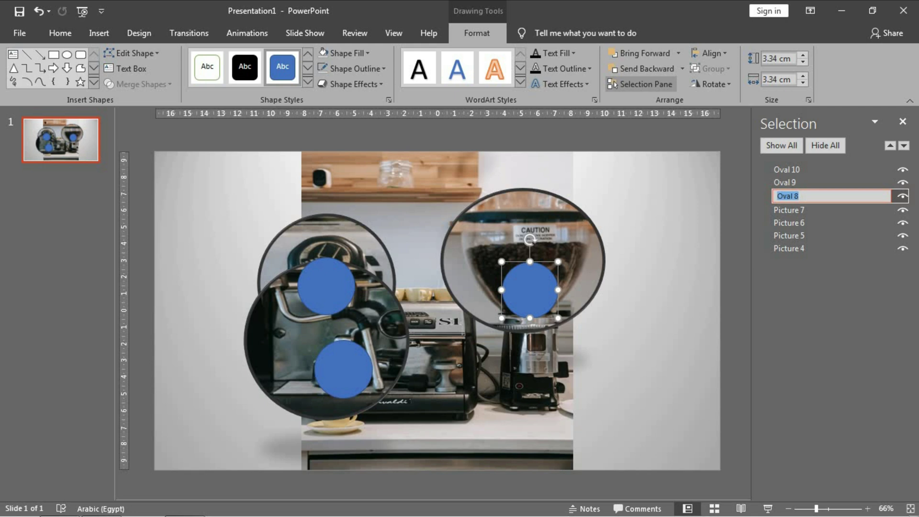
click(317, 293)
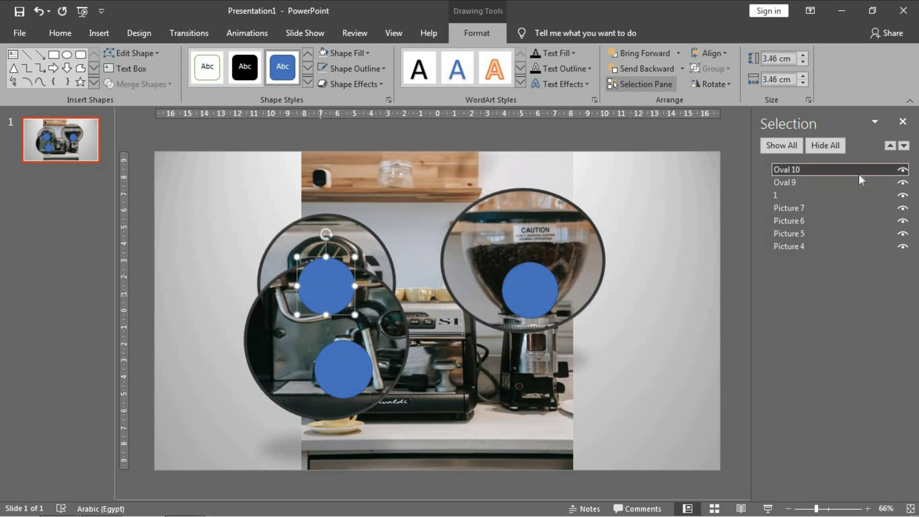
click(808, 169)
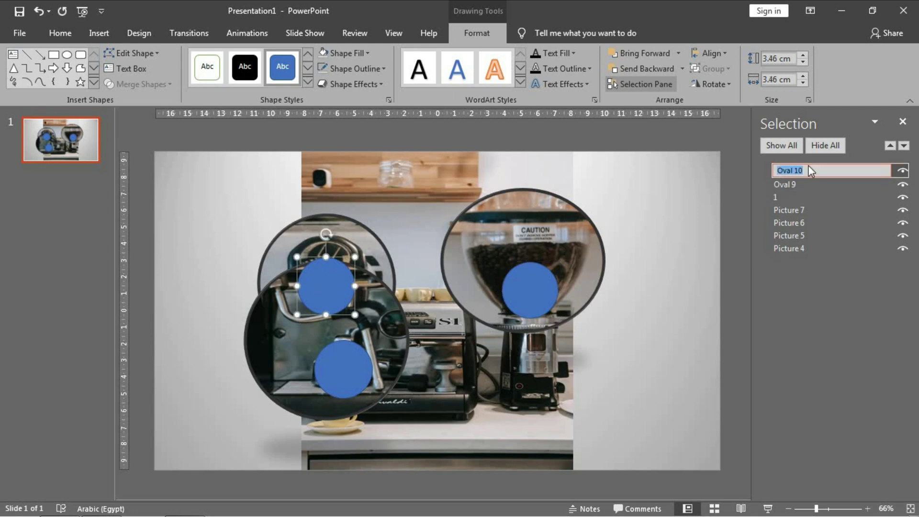
text(2)
click(348, 386)
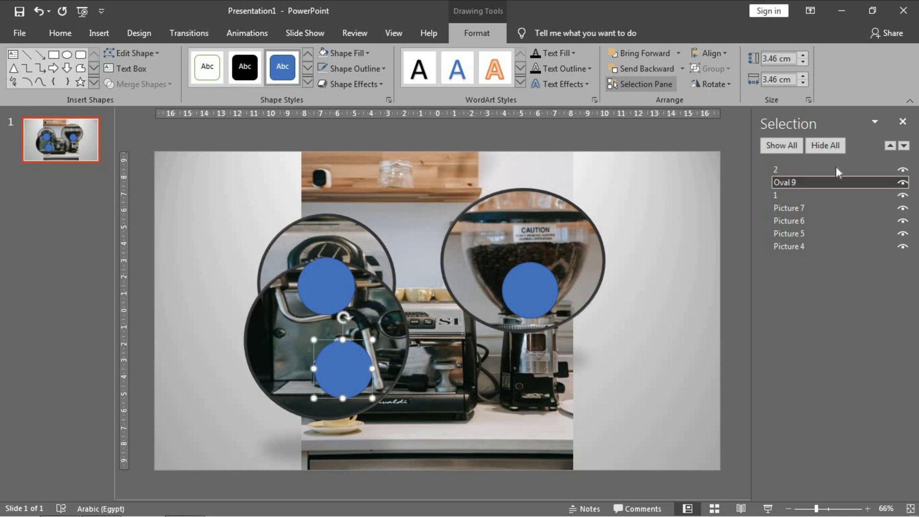
click(791, 182)
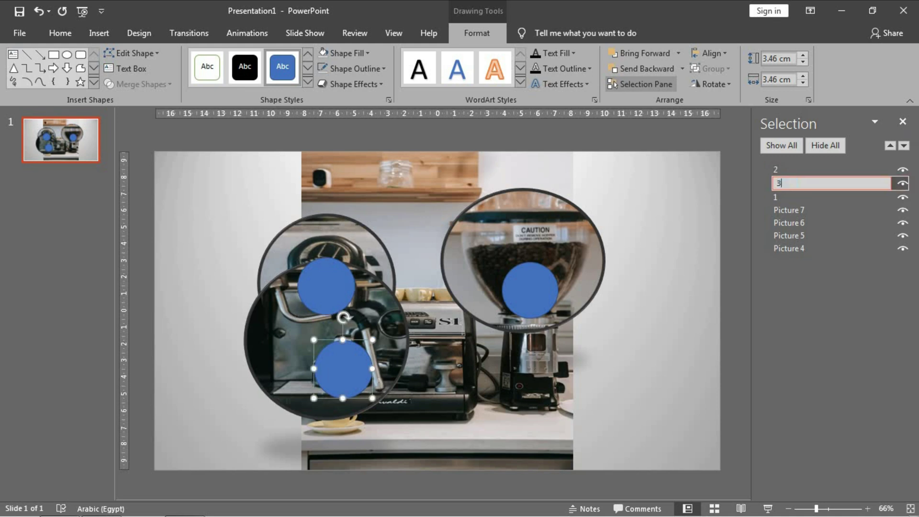
key(Return)
click(665, 309)
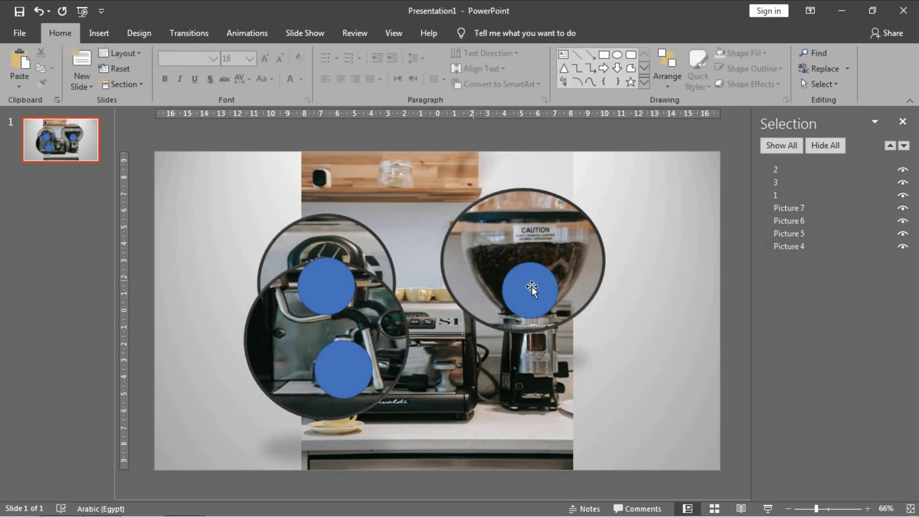
Step: Give all three circles No Outline and No Fill, then close the Selection pane
click(531, 288)
shift+click(330, 286)
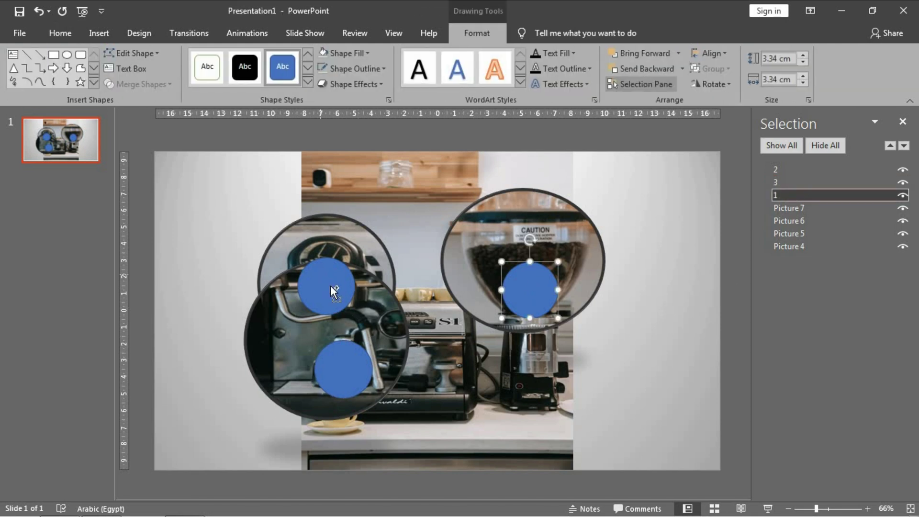
shift+click(334, 378)
click(349, 68)
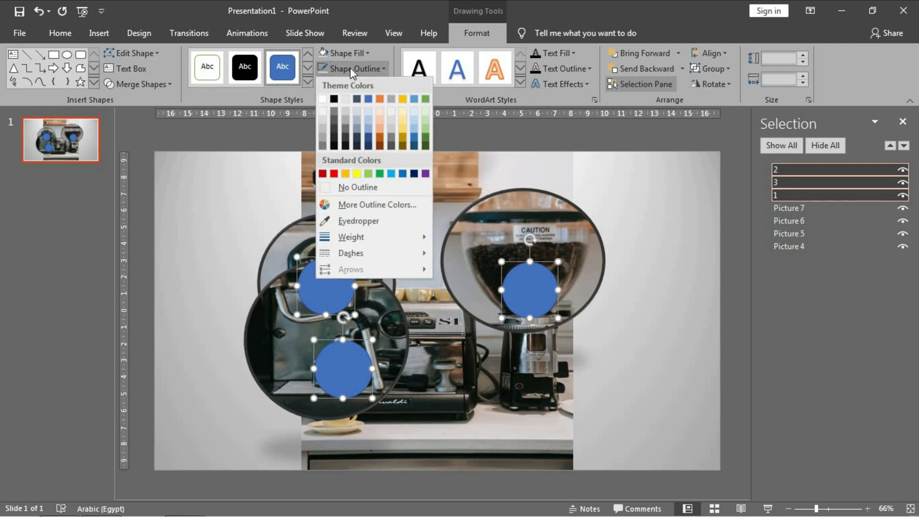
click(372, 189)
click(352, 53)
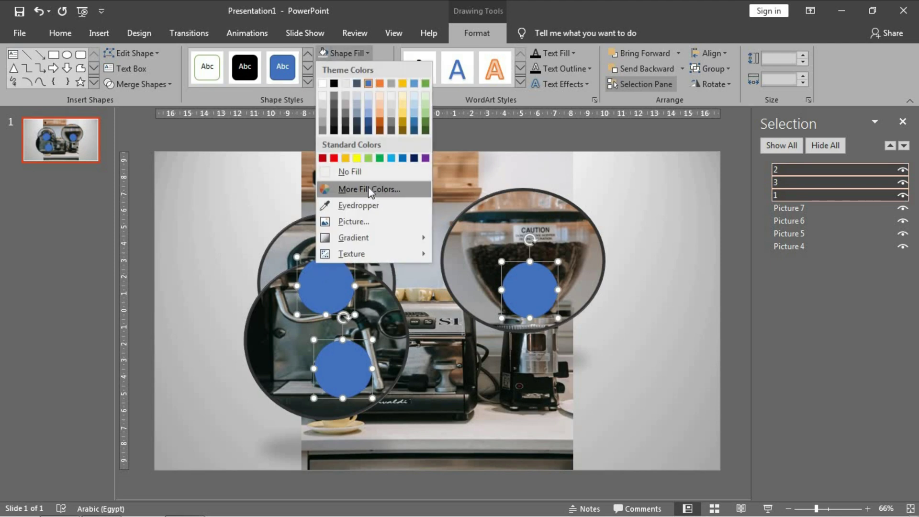
click(349, 171)
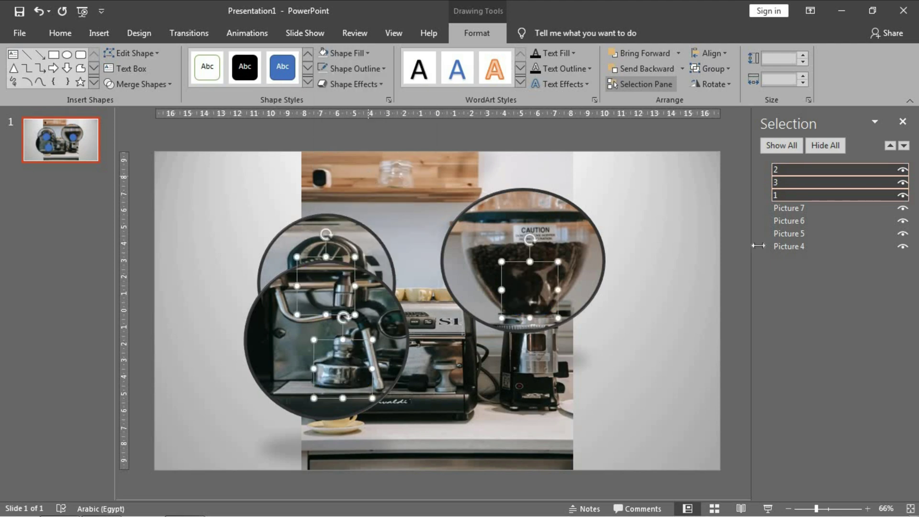
click(902, 122)
click(764, 213)
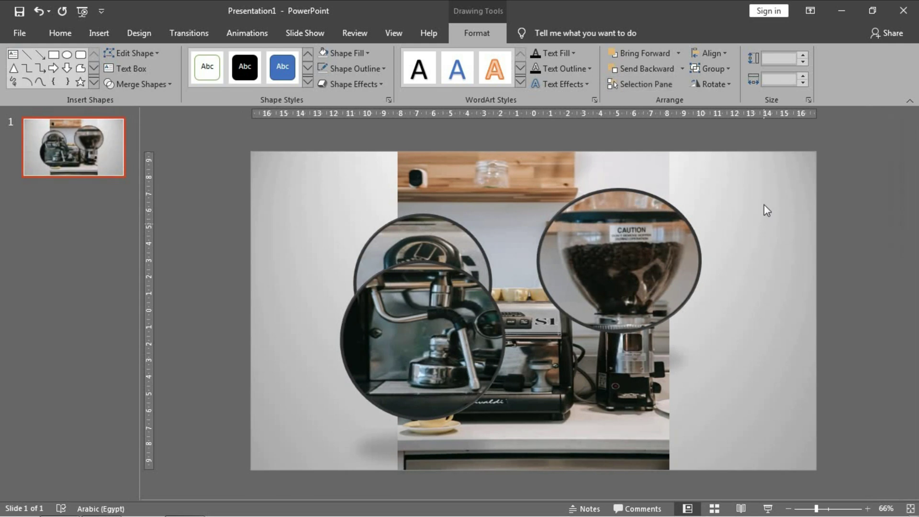
Step: Apply a Fade entrance to the three callout pictures with the Animation Pane showing
click(247, 32)
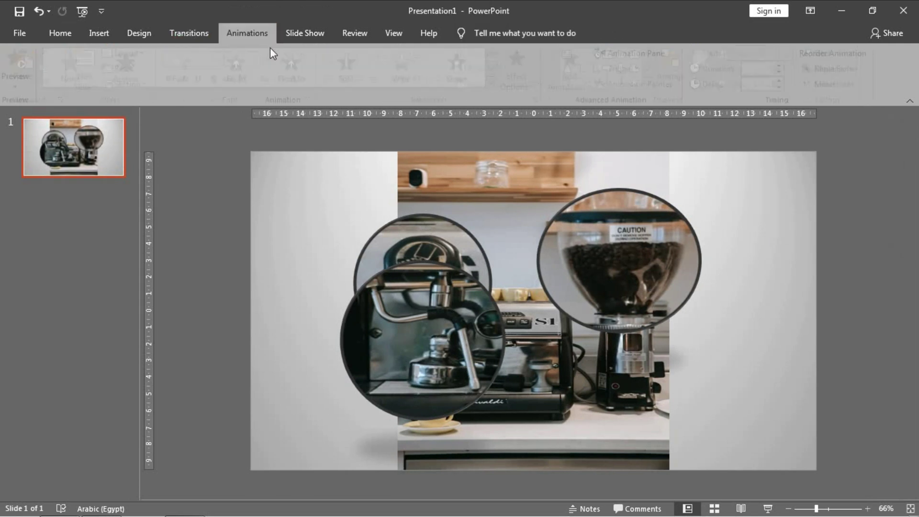
click(653, 50)
click(450, 230)
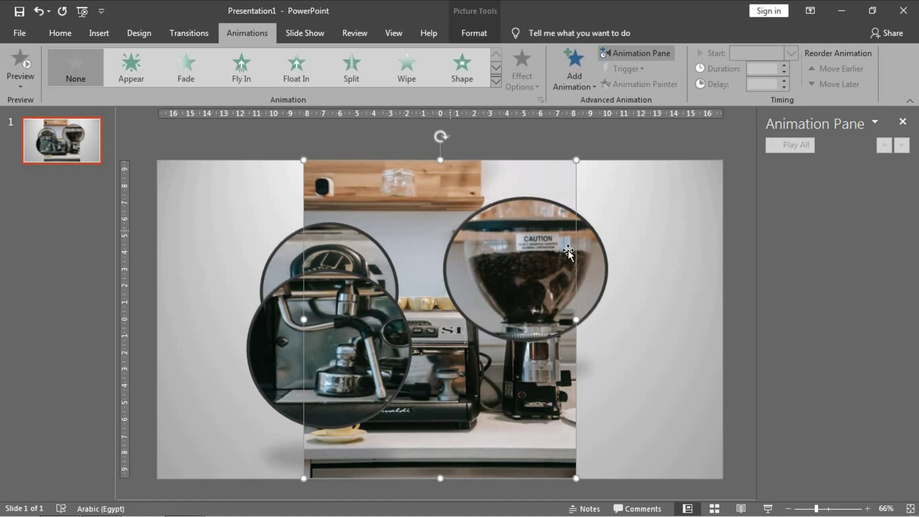
click(603, 240)
click(542, 238)
shift+click(340, 239)
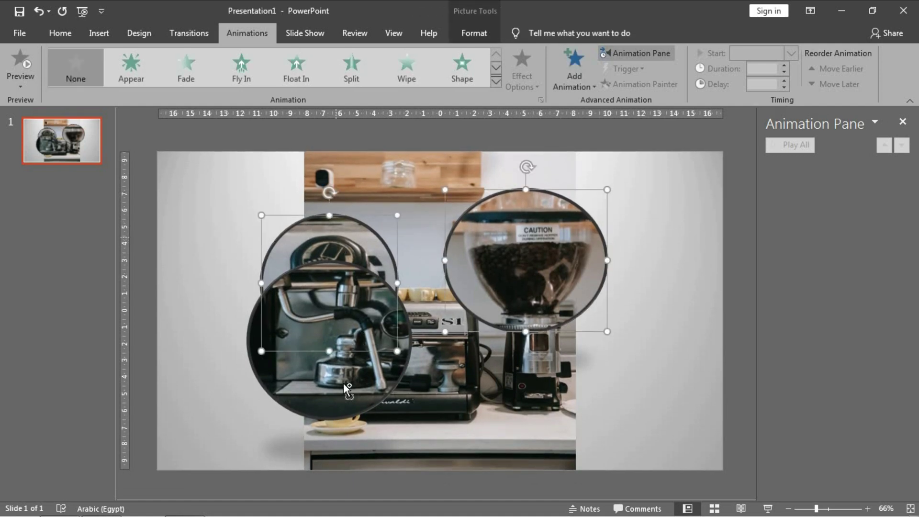
shift+click(344, 390)
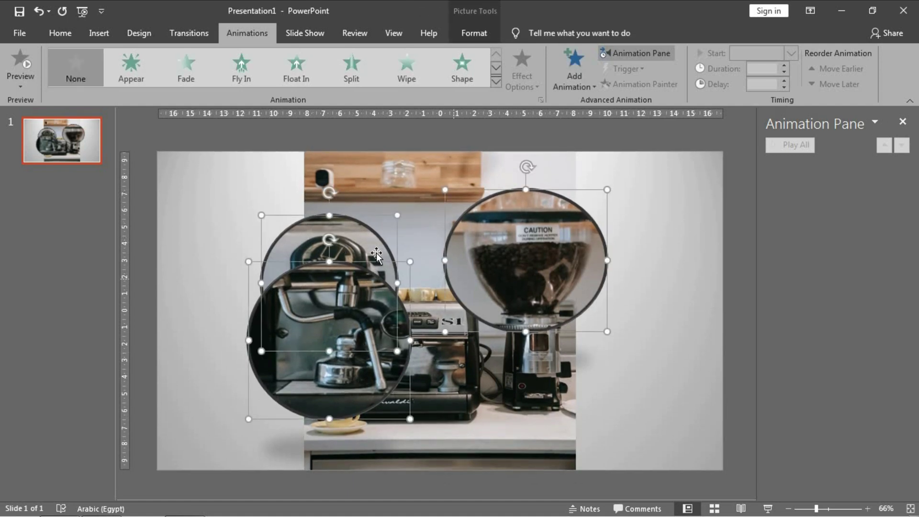
click(586, 77)
click(624, 135)
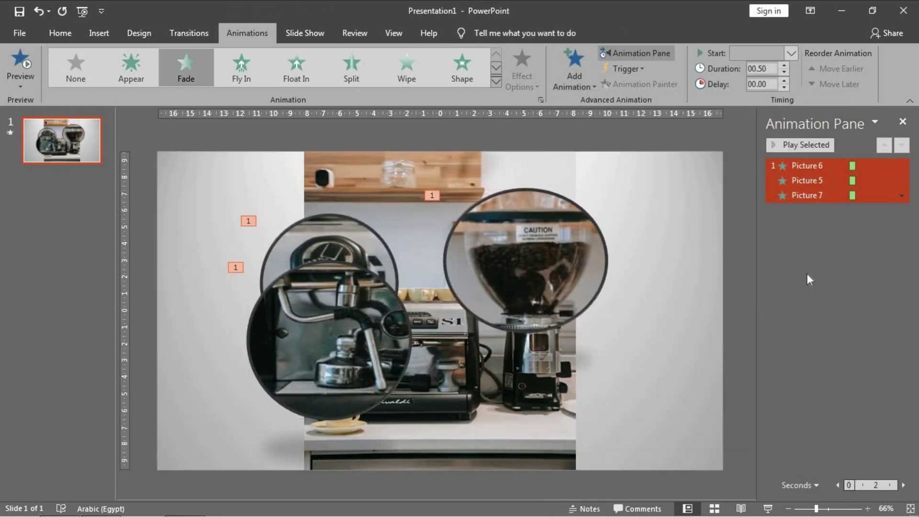
Step: Open the Fade effect settings for the grinder callout, Picture 6
click(807, 274)
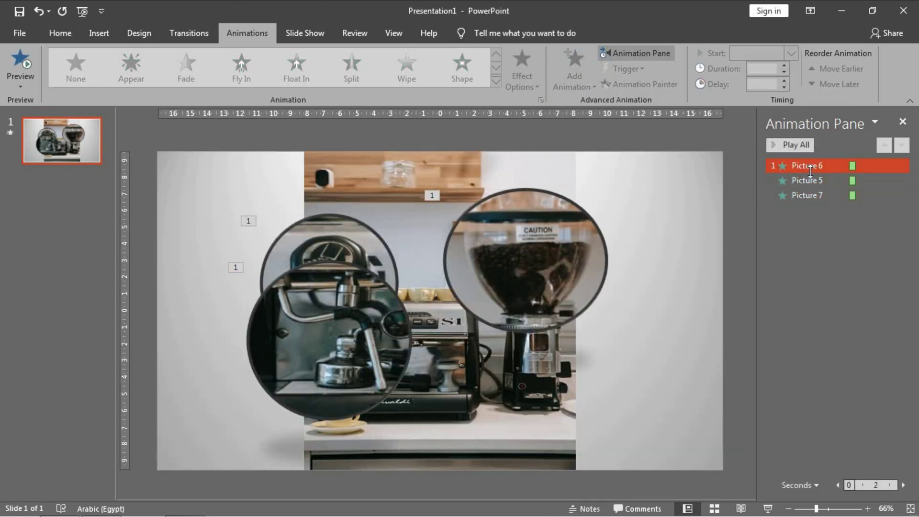
double_click(809, 168)
click(565, 353)
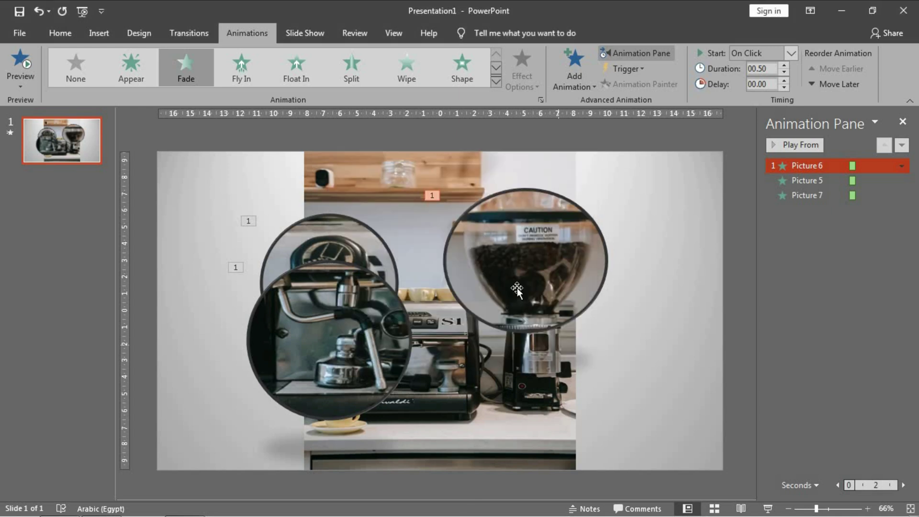
click(541, 238)
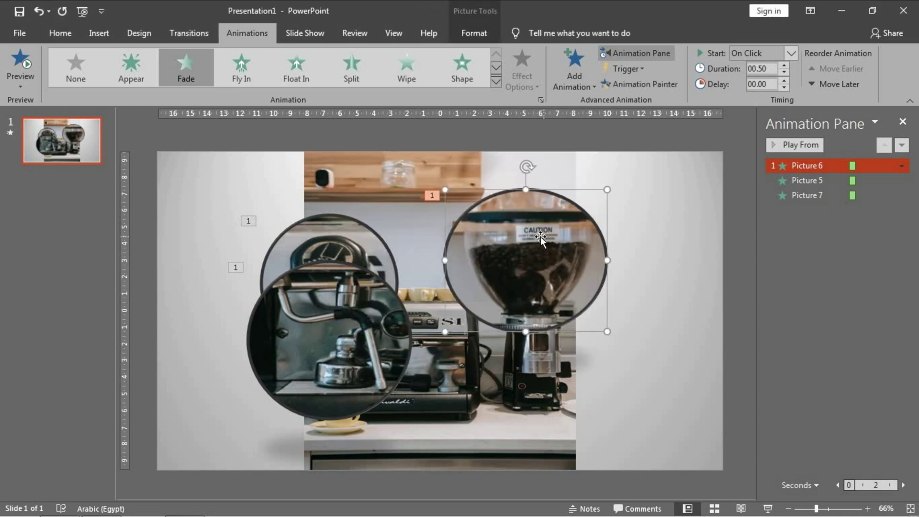
double_click(802, 165)
Step: Set the grinder callout's Fade to start on click of hidden circle 1
click(389, 182)
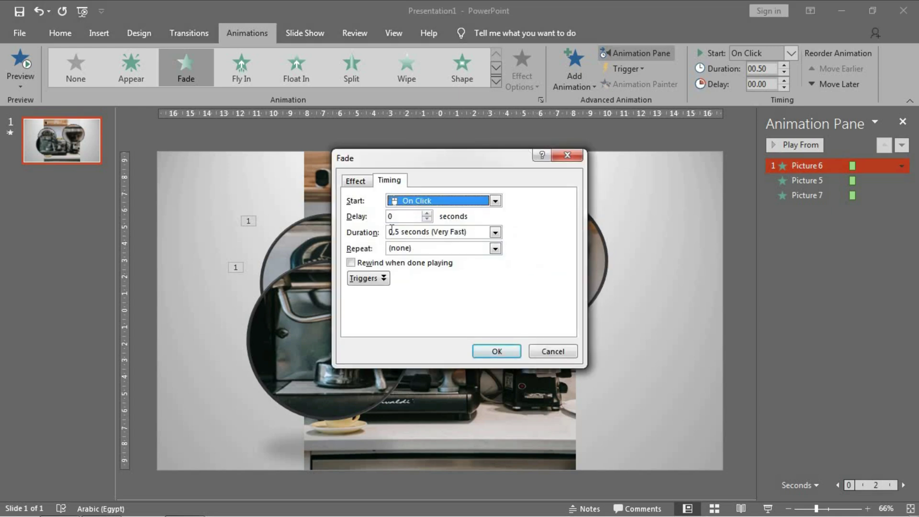
click(360, 282)
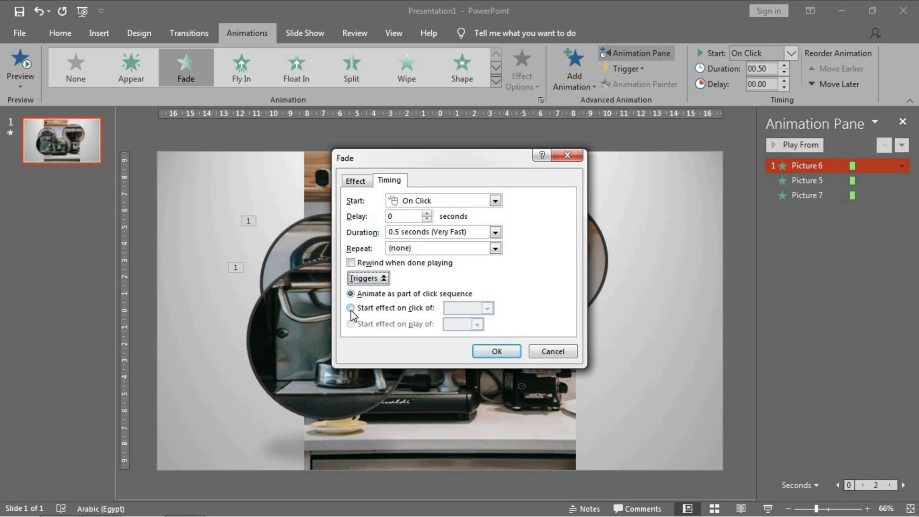
click(351, 308)
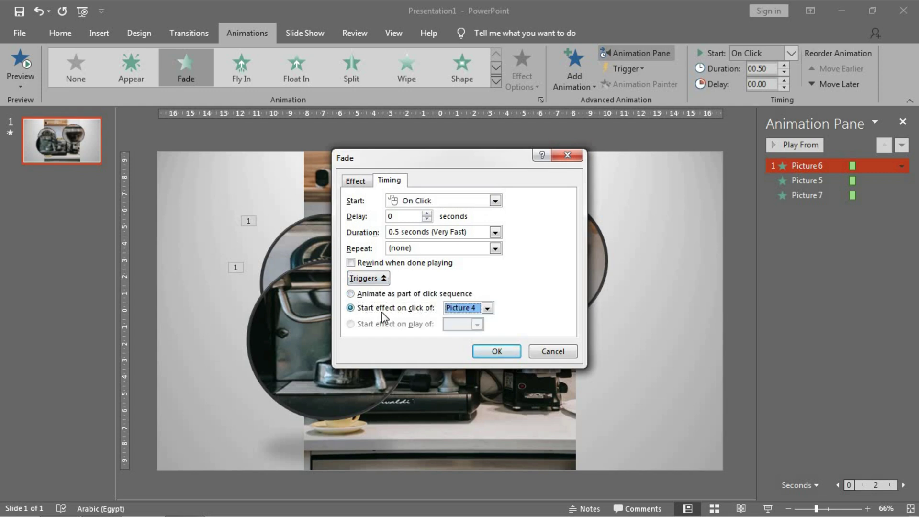
click(477, 312)
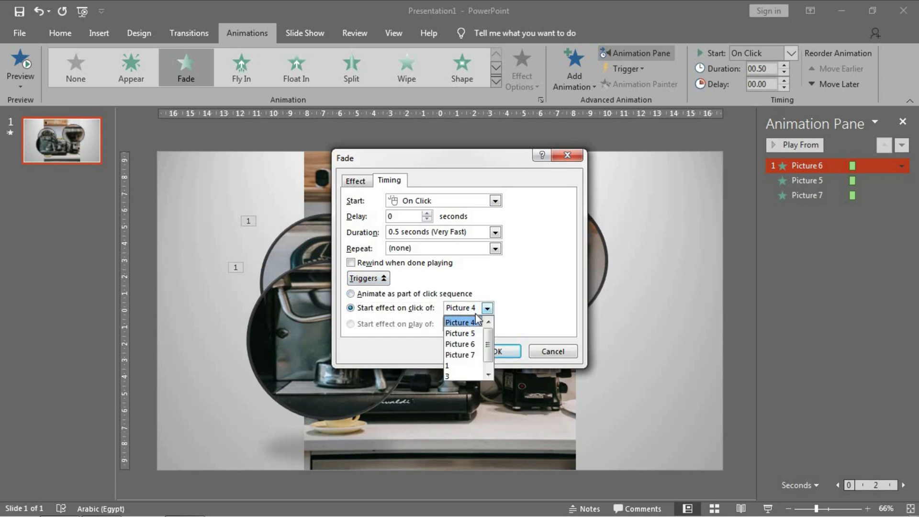
click(470, 357)
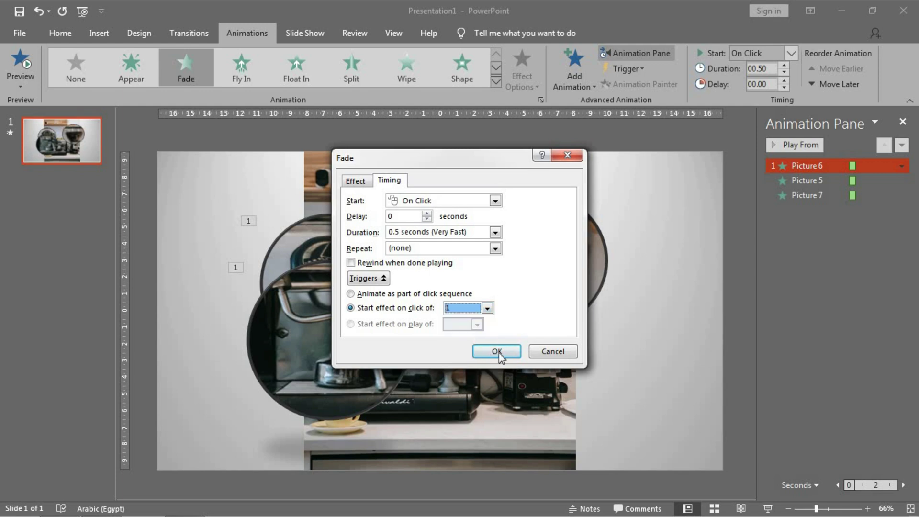
click(508, 352)
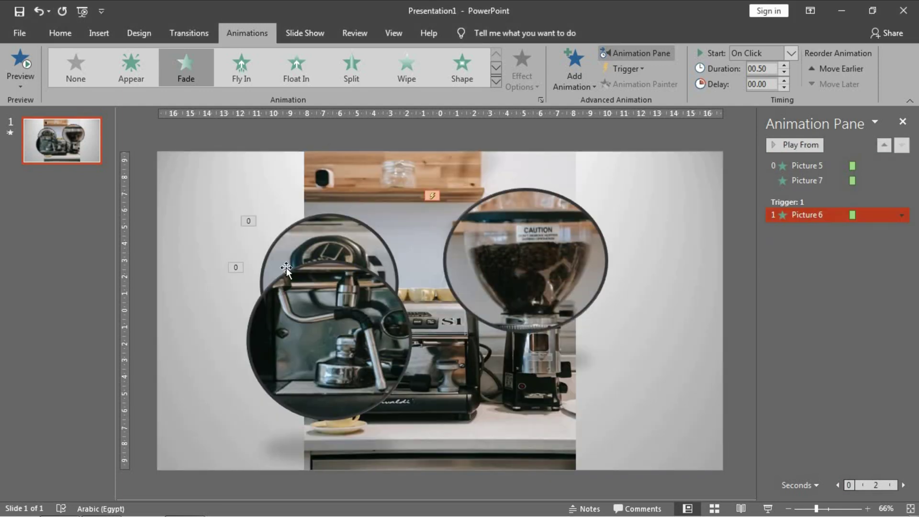
Step: Select the upper and lower espresso callouts, Pictures 5 and 7
click(321, 231)
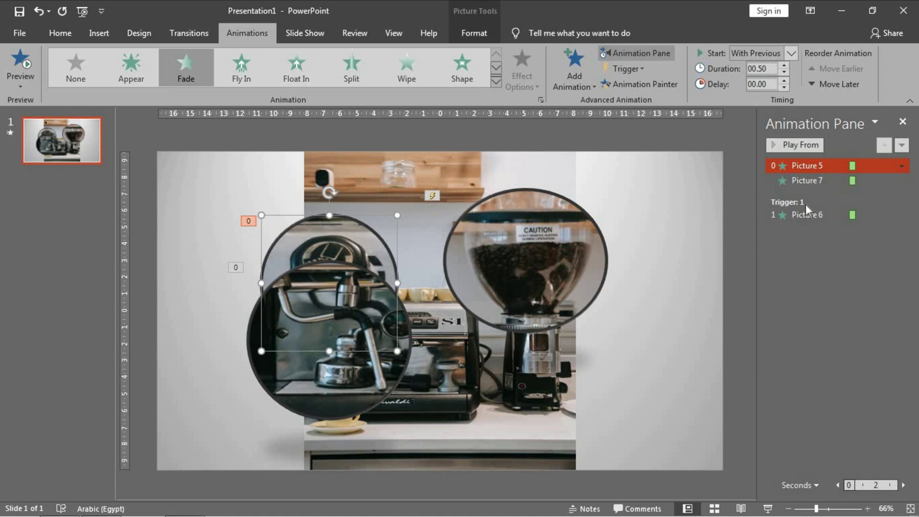
click(329, 385)
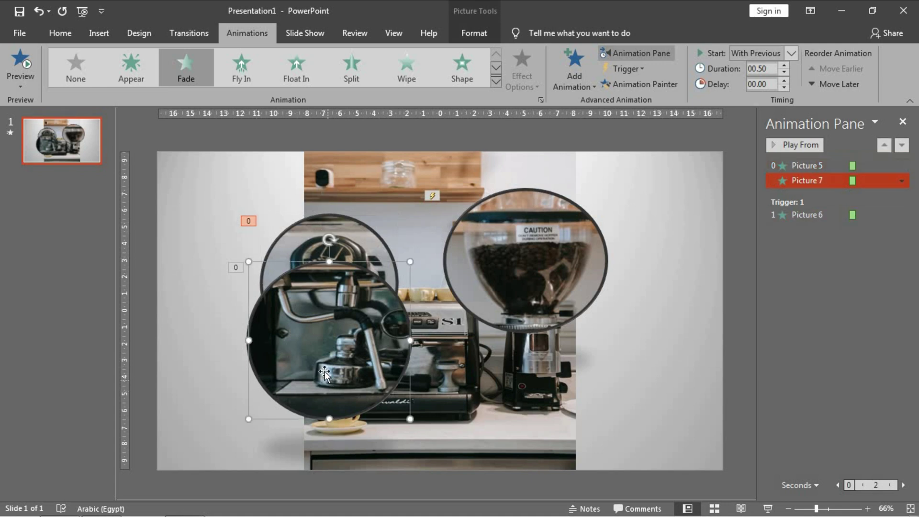
click(364, 240)
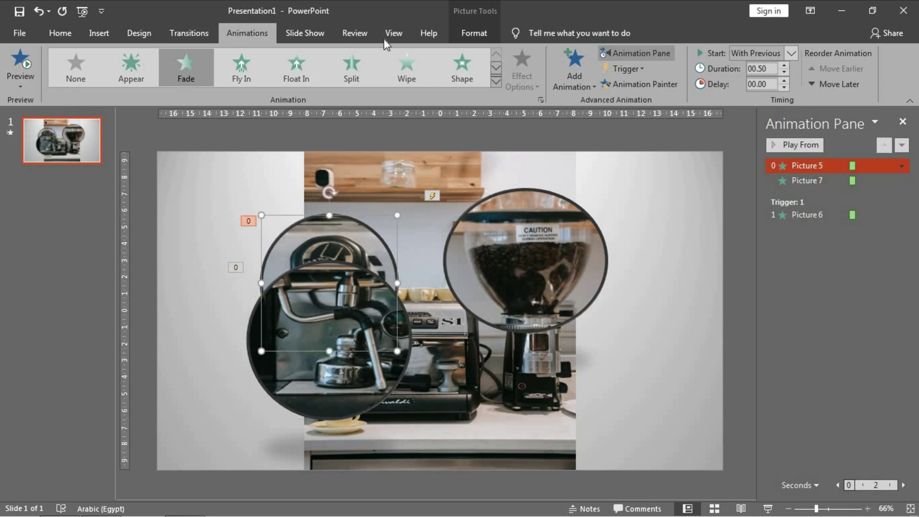
click(473, 34)
click(644, 85)
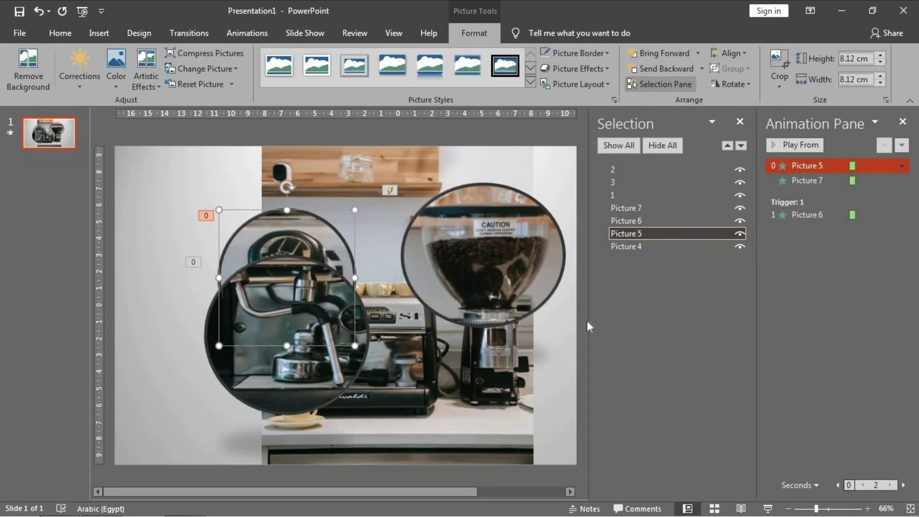
click(645, 184)
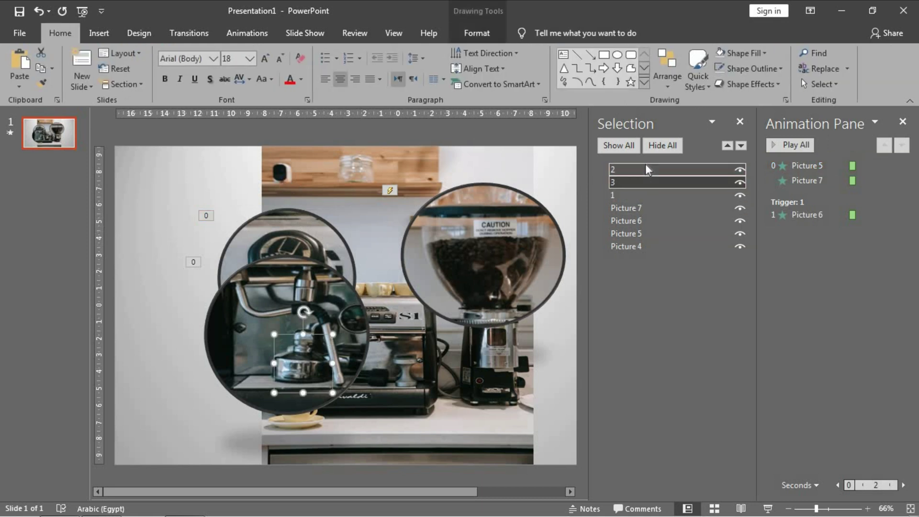
click(647, 170)
click(740, 123)
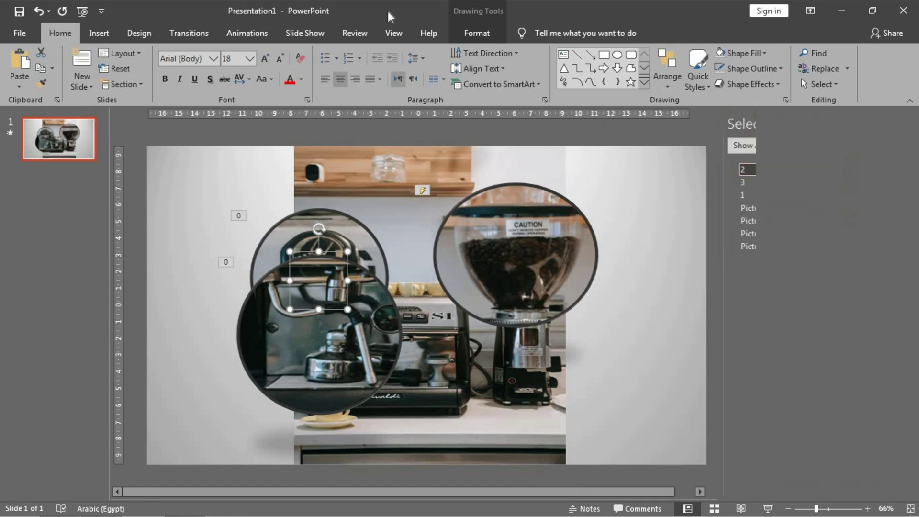
click(247, 32)
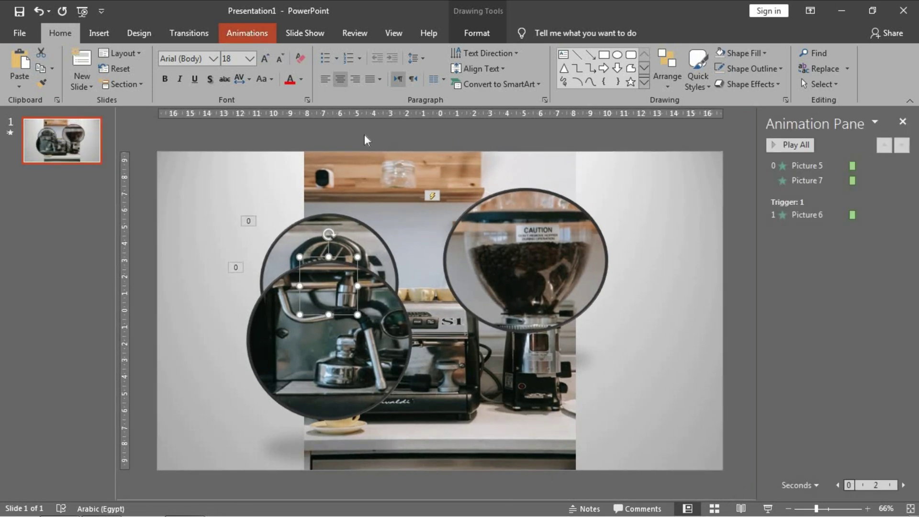
Step: Set Picture 5's Fade to start only on click of hidden circle 2
click(349, 224)
double_click(822, 166)
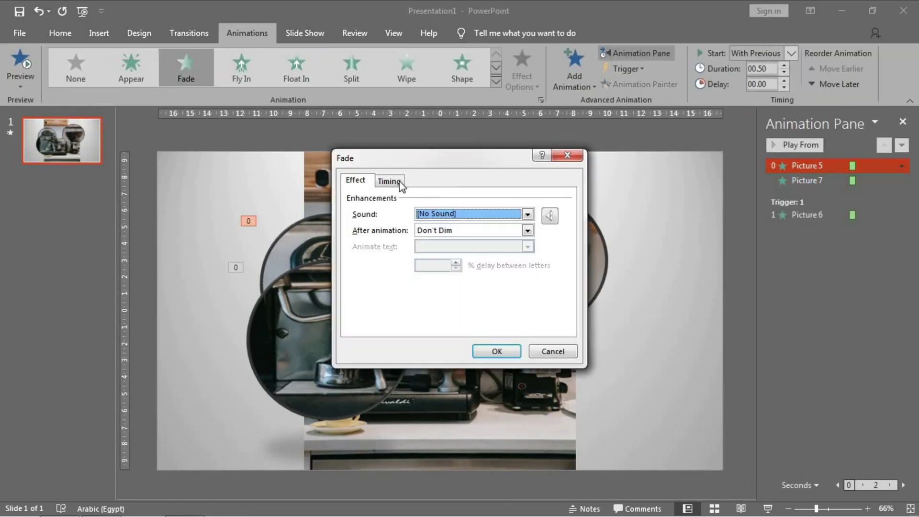
click(400, 181)
click(363, 279)
click(382, 308)
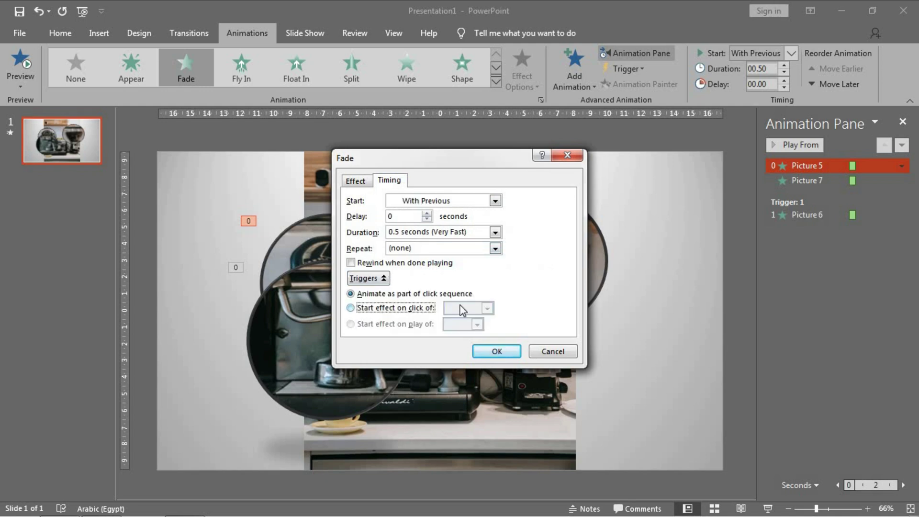
click(487, 307)
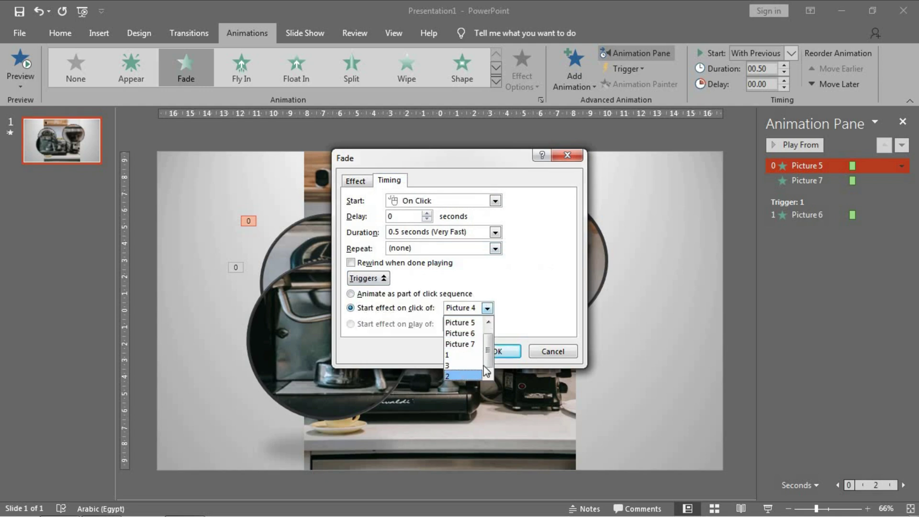
click(462, 373)
click(503, 351)
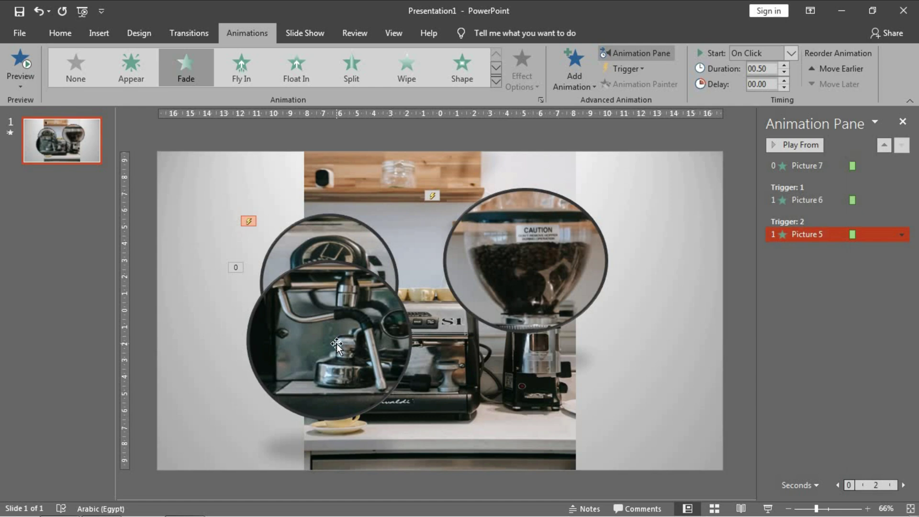
Step: Set Picture 7's Fade to start only on click of object 3
double_click(809, 166)
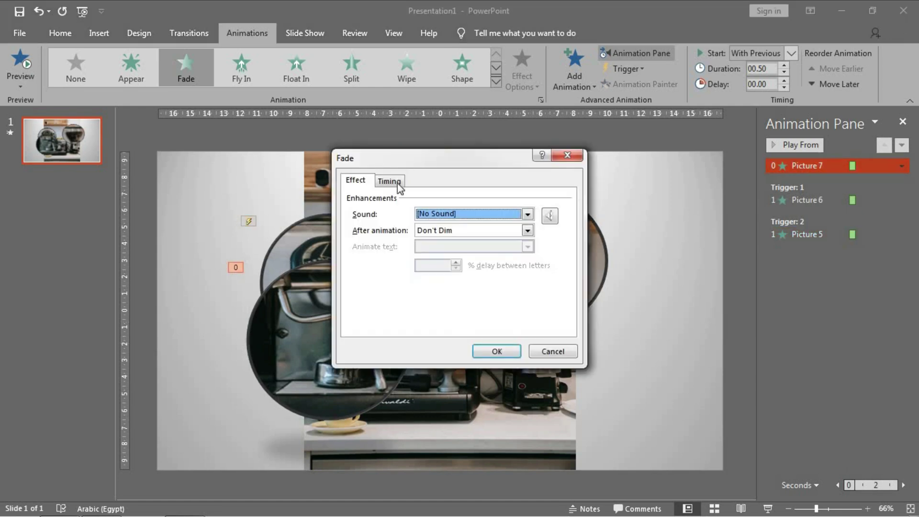
click(388, 179)
click(362, 278)
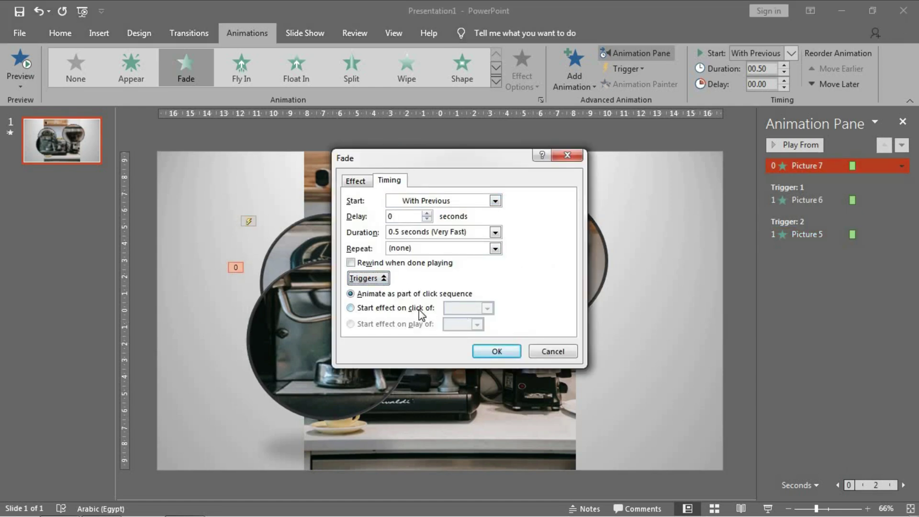
click(419, 308)
click(472, 313)
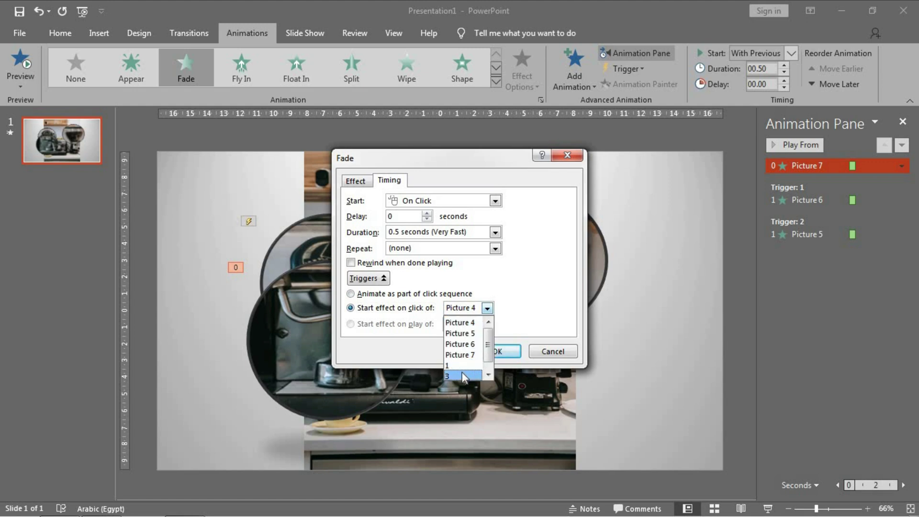
click(462, 369)
click(496, 350)
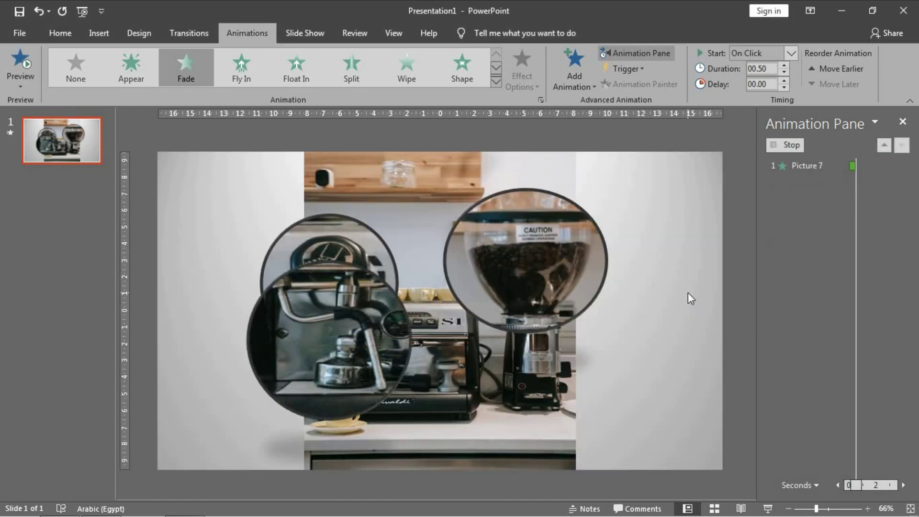
Step: Add Exit Fade to Pictures 5 and 7, placed under trigger 1, starting With Previous
click(829, 309)
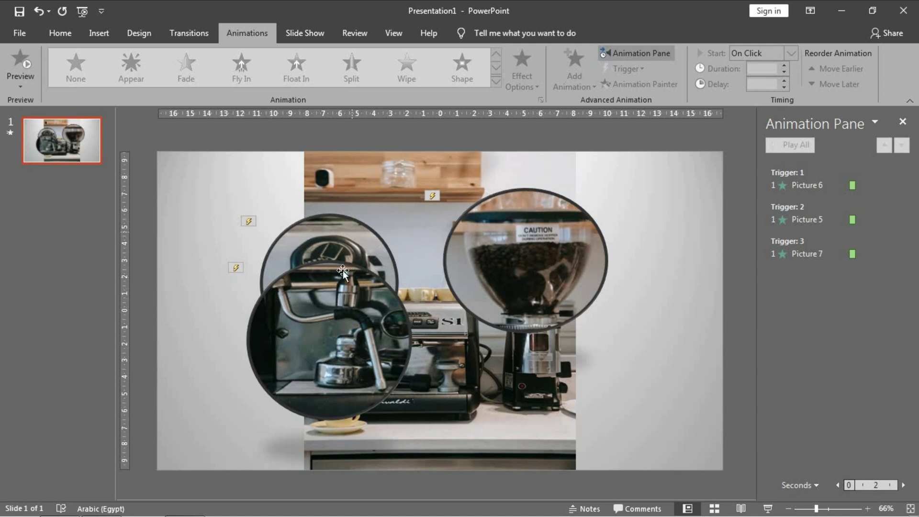
click(505, 258)
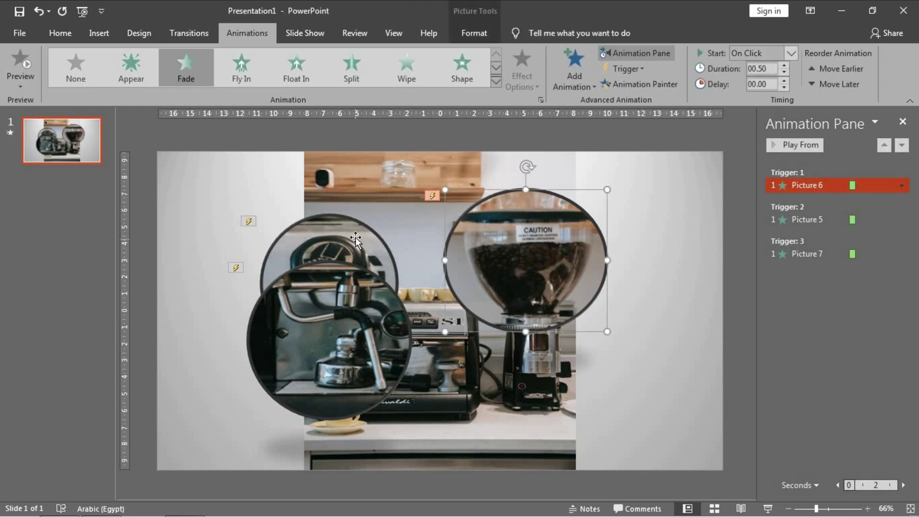
click(354, 257)
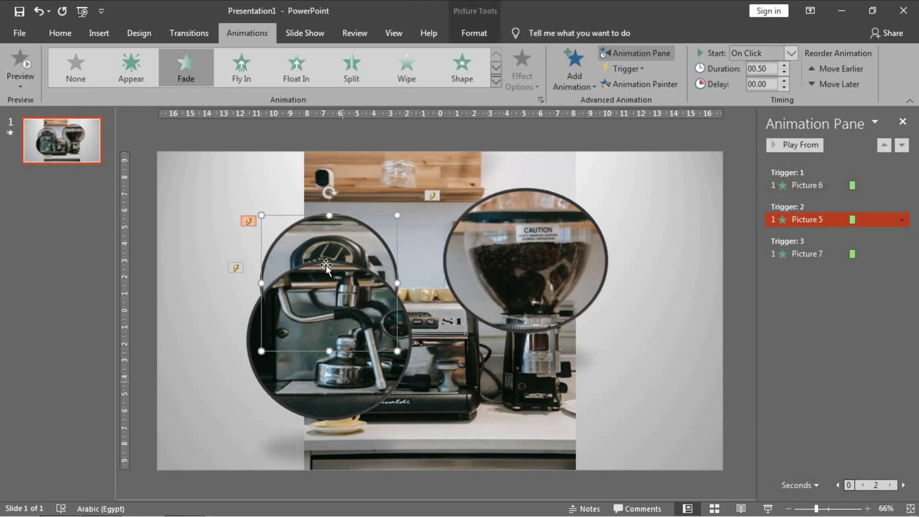
shift+click(353, 395)
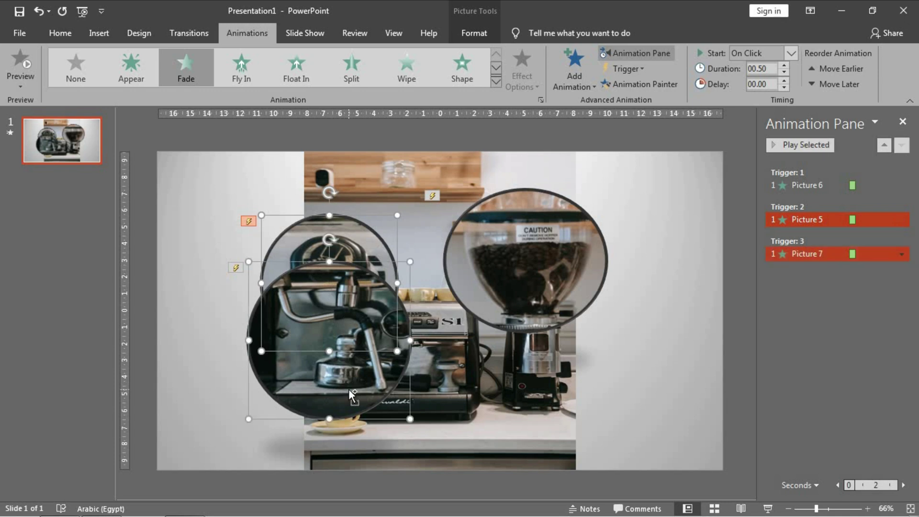
click(555, 82)
scroll(636, 335, down, 3)
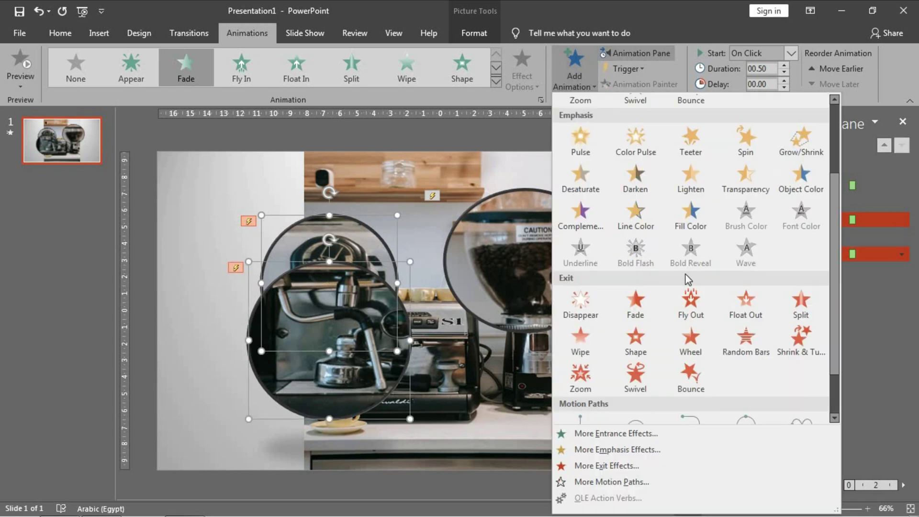
click(630, 306)
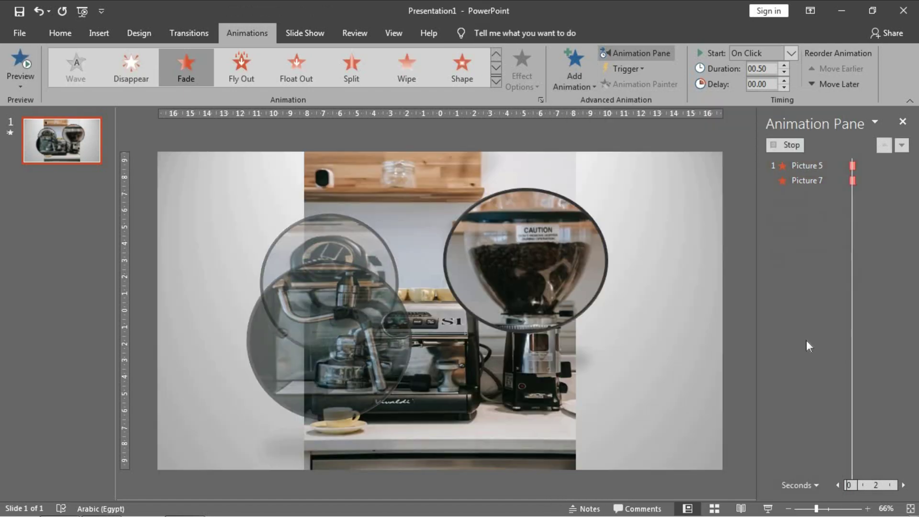
drag(799, 165, 804, 224)
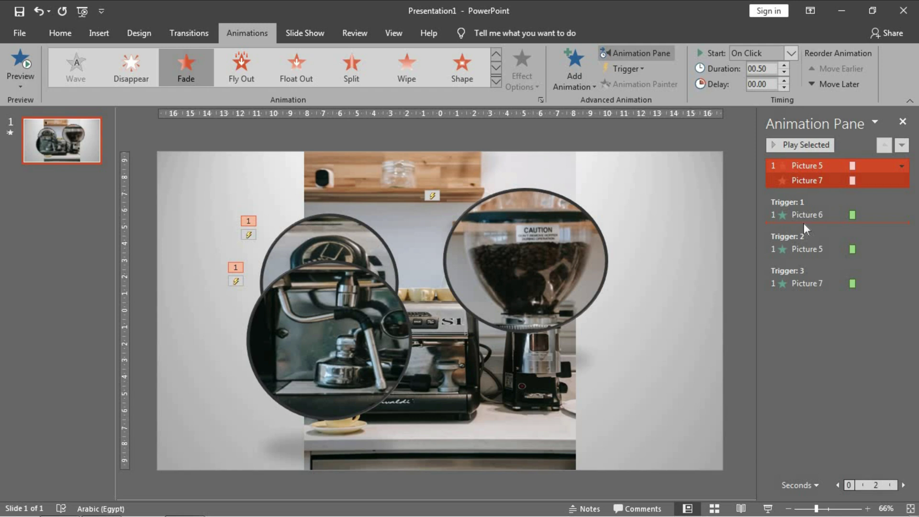
click(792, 53)
click(761, 83)
Step: Add an Exit Fade to the grinder callout and lower espresso callout (Pictures 6 and 7)
click(647, 250)
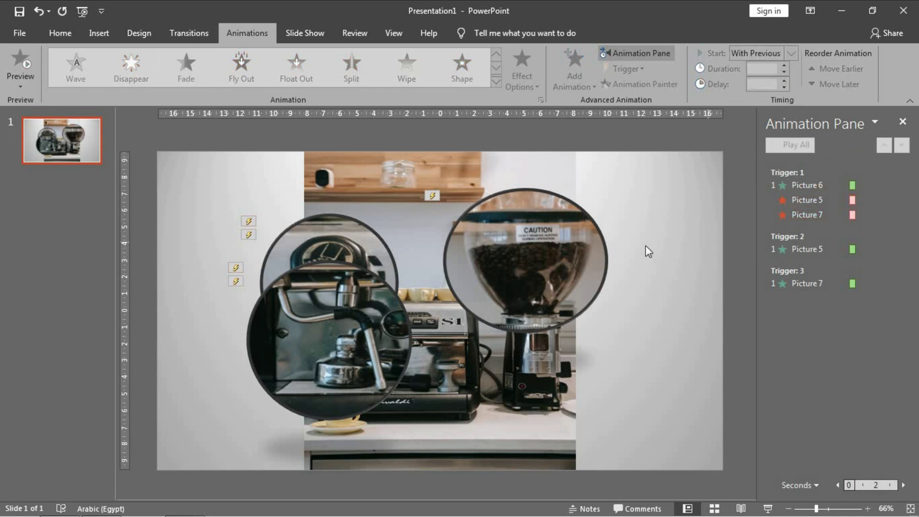
click(337, 246)
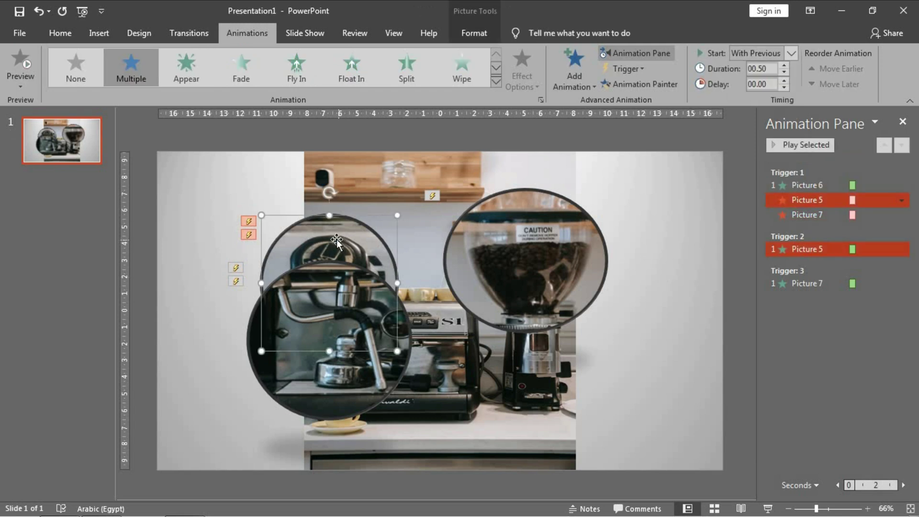
click(506, 258)
shift+click(355, 357)
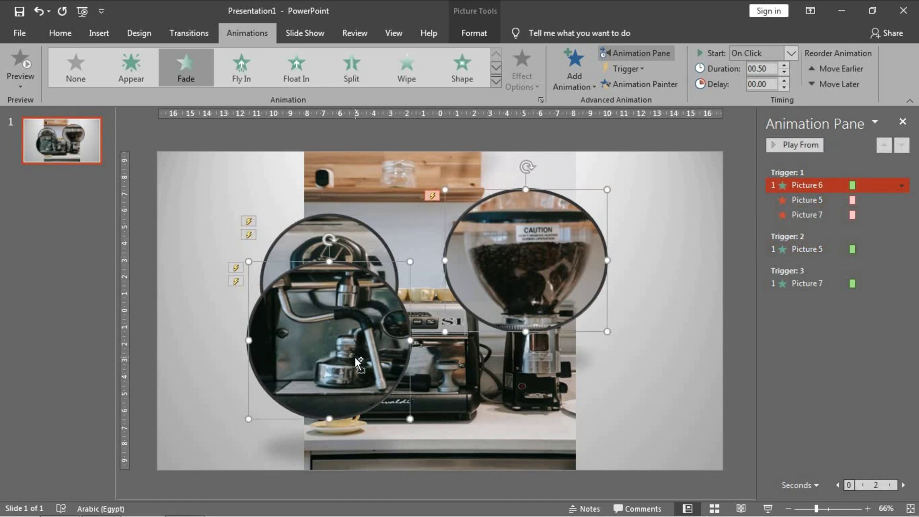
click(576, 71)
scroll(631, 239, down, 3)
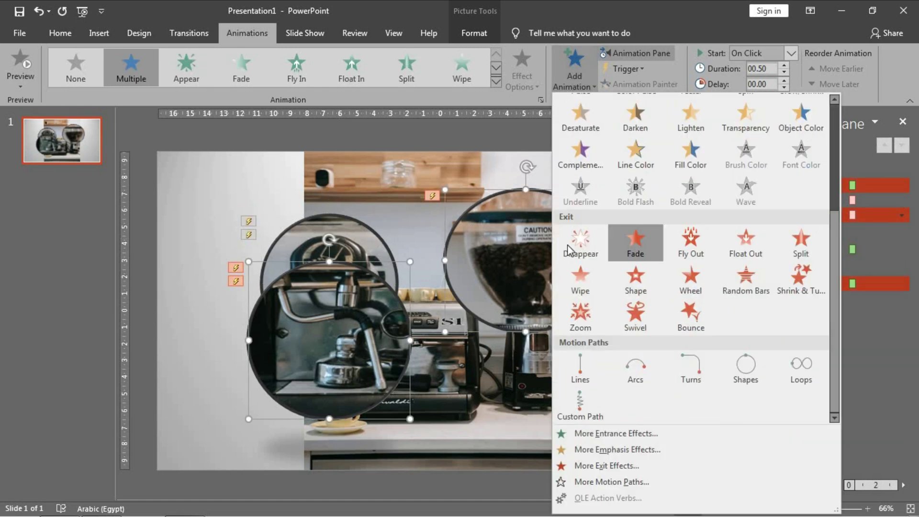
click(630, 242)
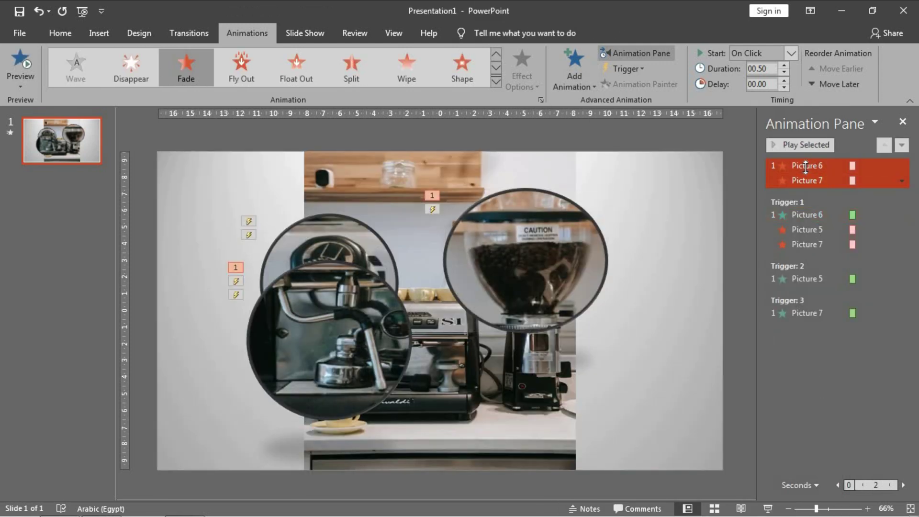
Step: Nest the Pictures 6–7 fade-outs under trigger 2, then add Pictures 5–6 Exit Fades under trigger 3
drag(805, 283, 805, 284)
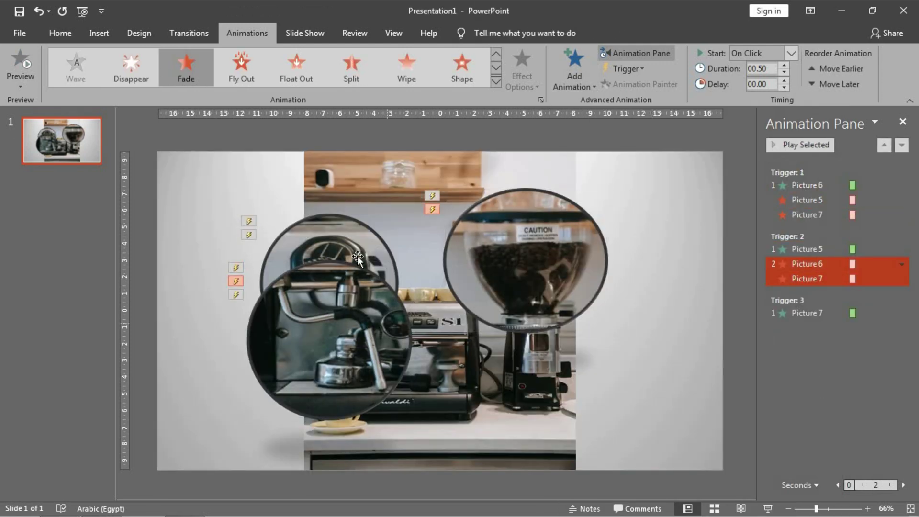
click(339, 261)
click(340, 224)
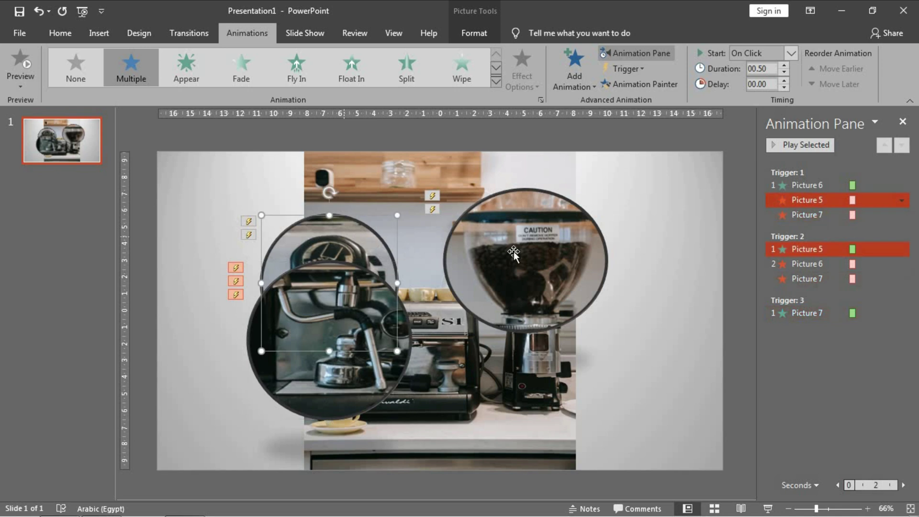
shift+click(534, 251)
click(570, 80)
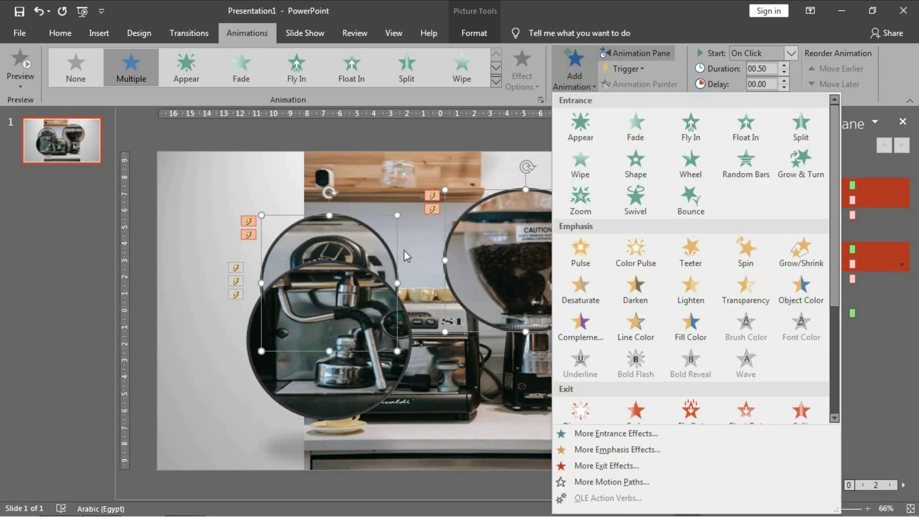
scroll(639, 377, down, 3)
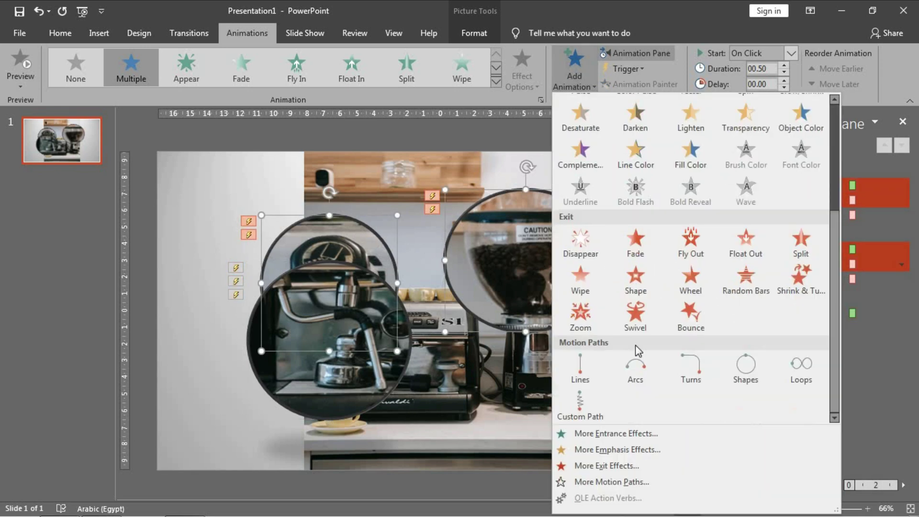
click(637, 243)
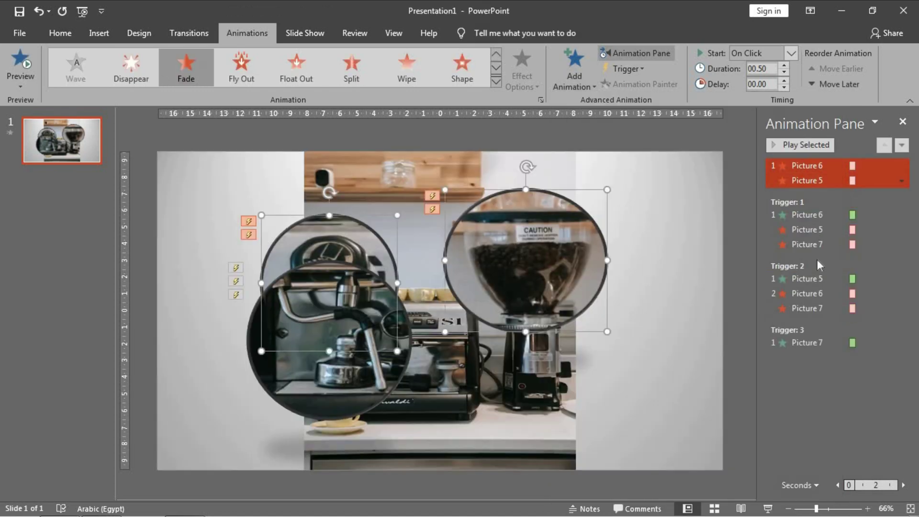
drag(826, 364, 825, 363)
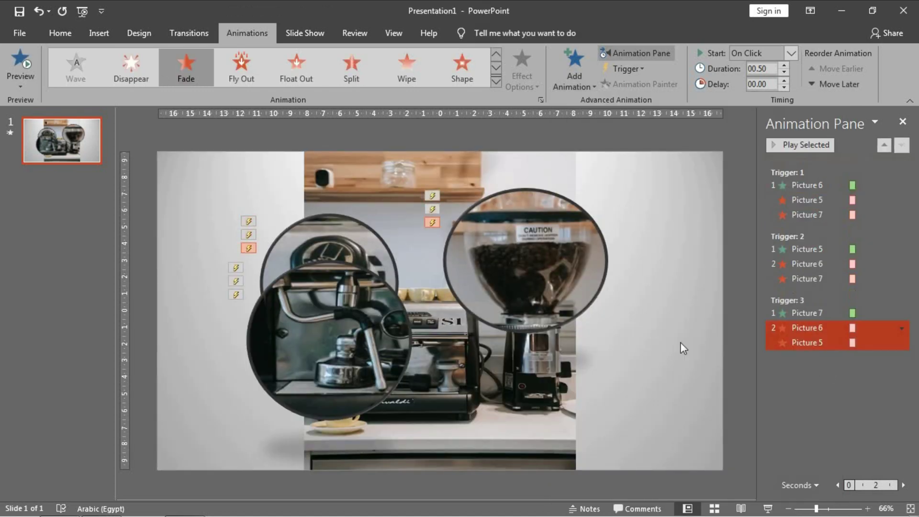
click(685, 300)
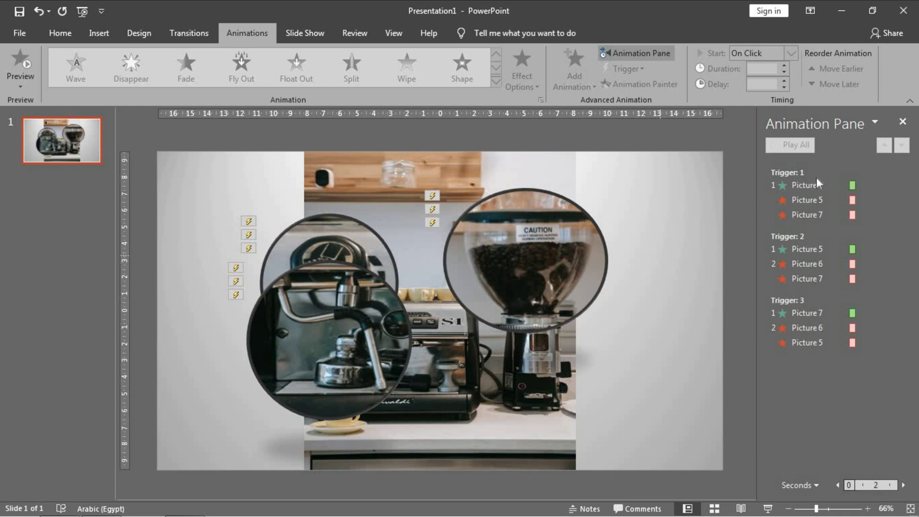
Step: Give Pictures 6, 5 and 7 a Disappear exit starting With Previous
click(405, 245)
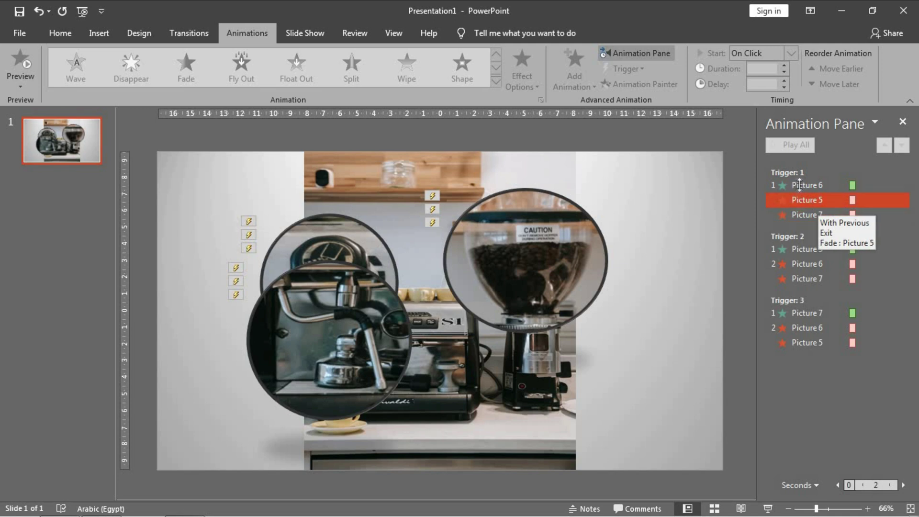
click(507, 270)
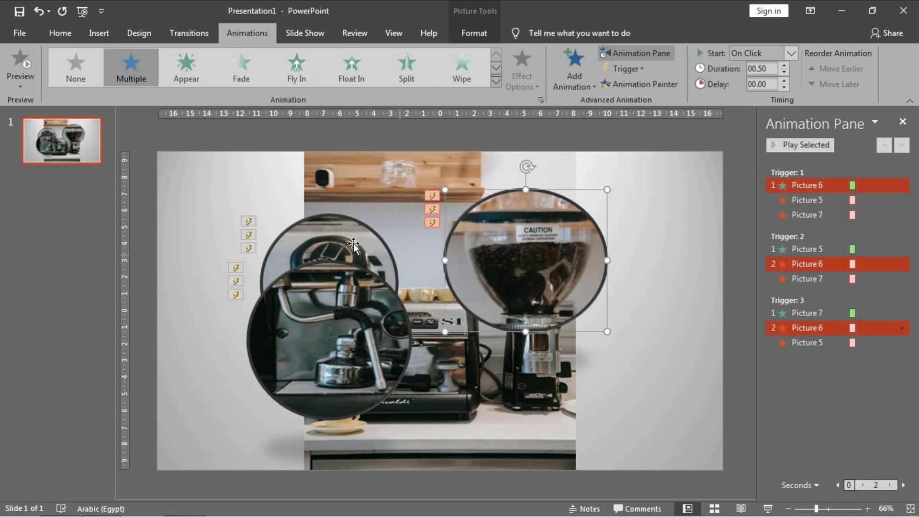
shift+click(355, 243)
shift+click(361, 360)
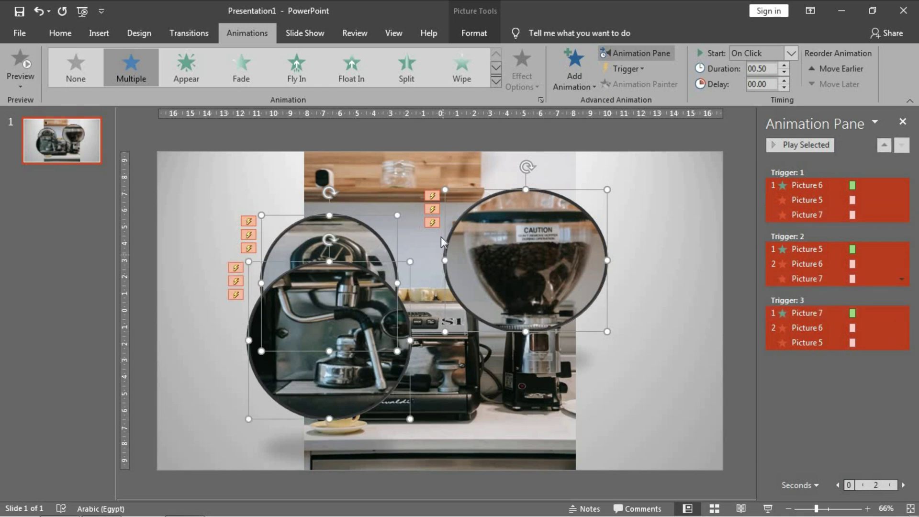
click(584, 88)
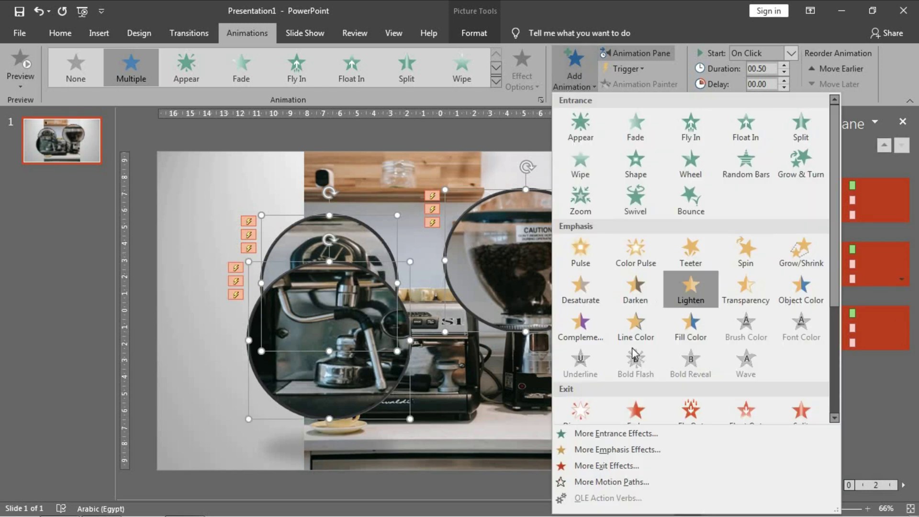
scroll(627, 382, down, 3)
click(590, 247)
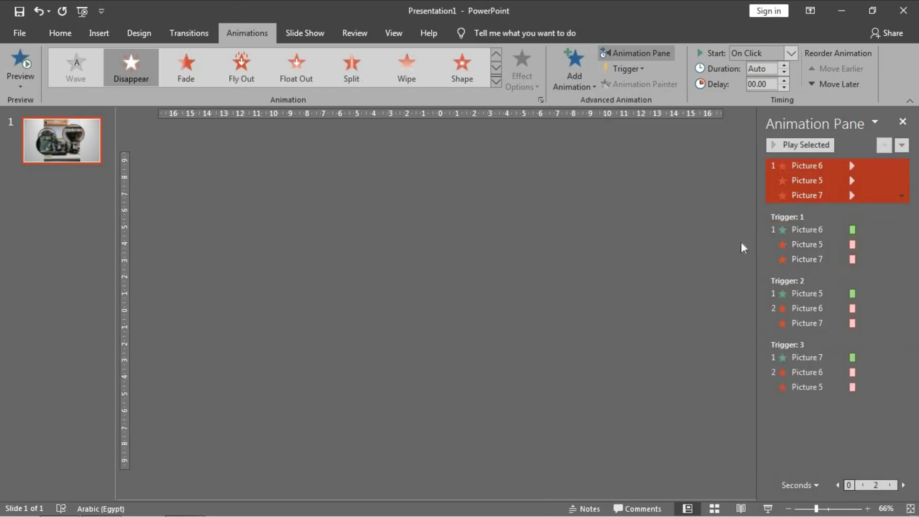
click(791, 53)
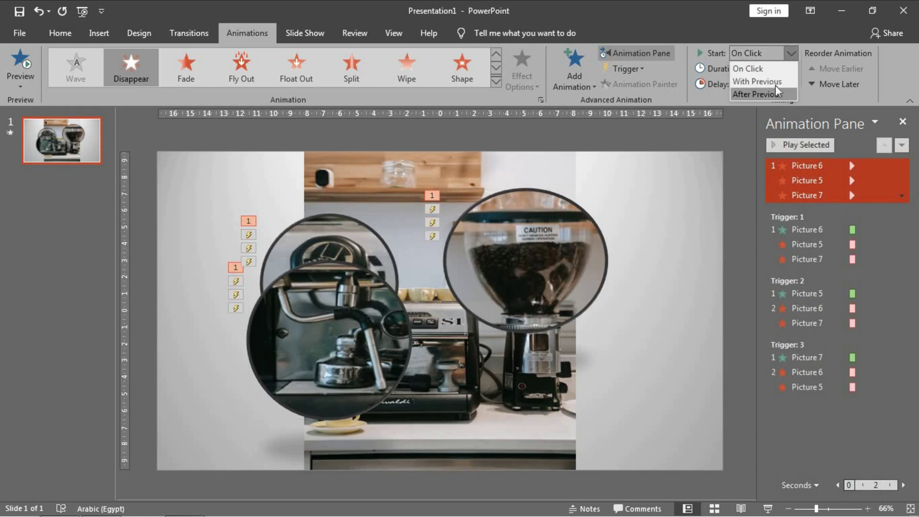
click(750, 82)
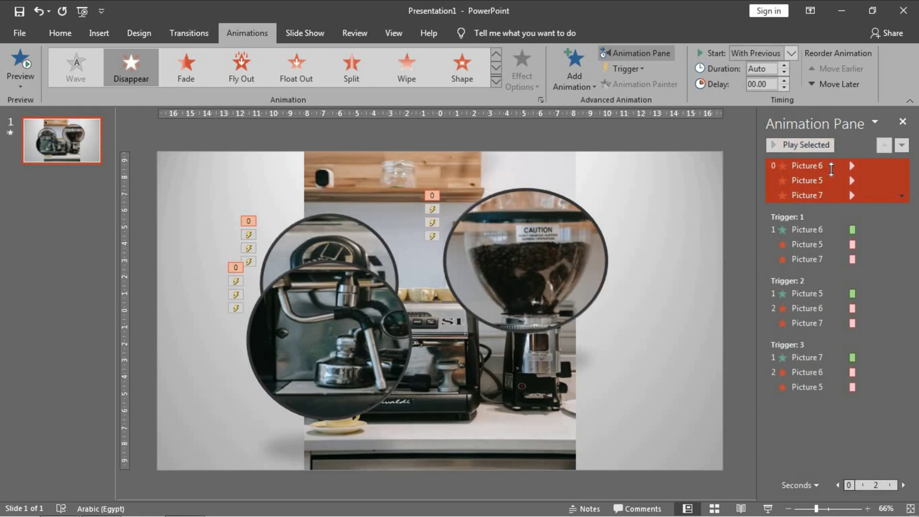
click(696, 215)
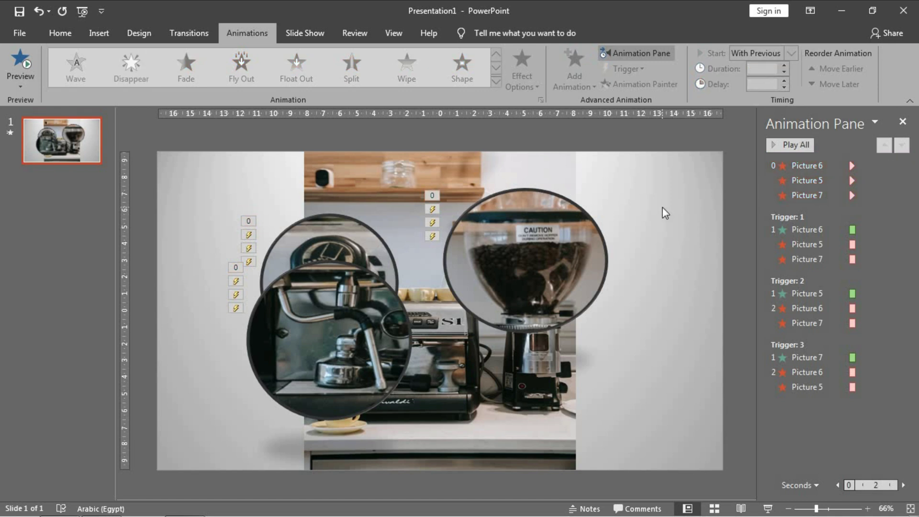